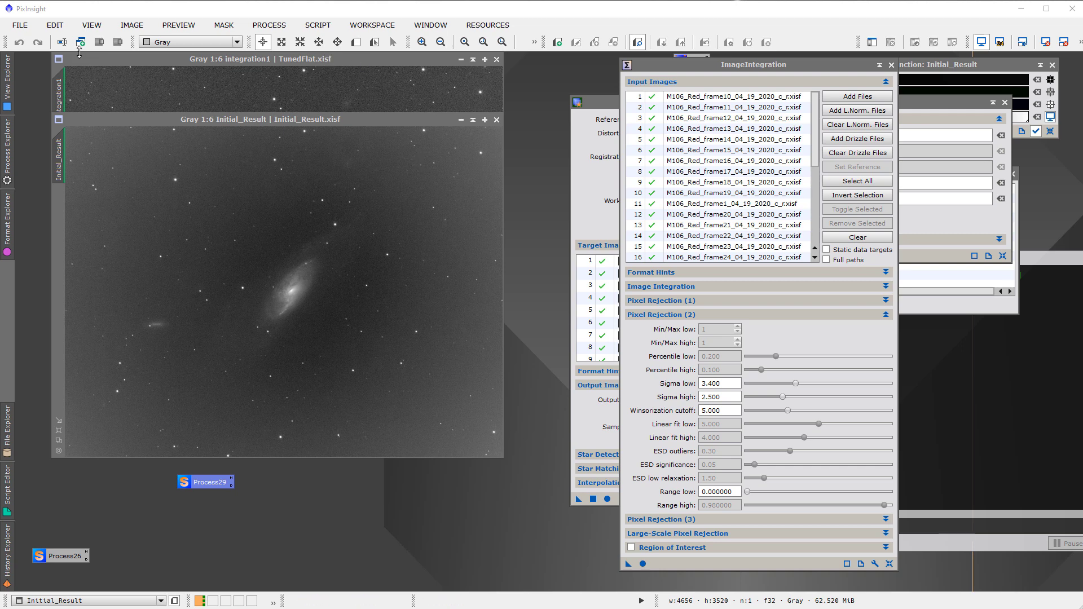
# - Open masterDark-BINNING_1-EXPTIME_1.08.xisf, masterDark-BINNING_1-EXPTIME_180.xisf and masterFlat-BINNING_1-FILTER_Red.xisf from the master folder
pyautogui.click(22, 26)
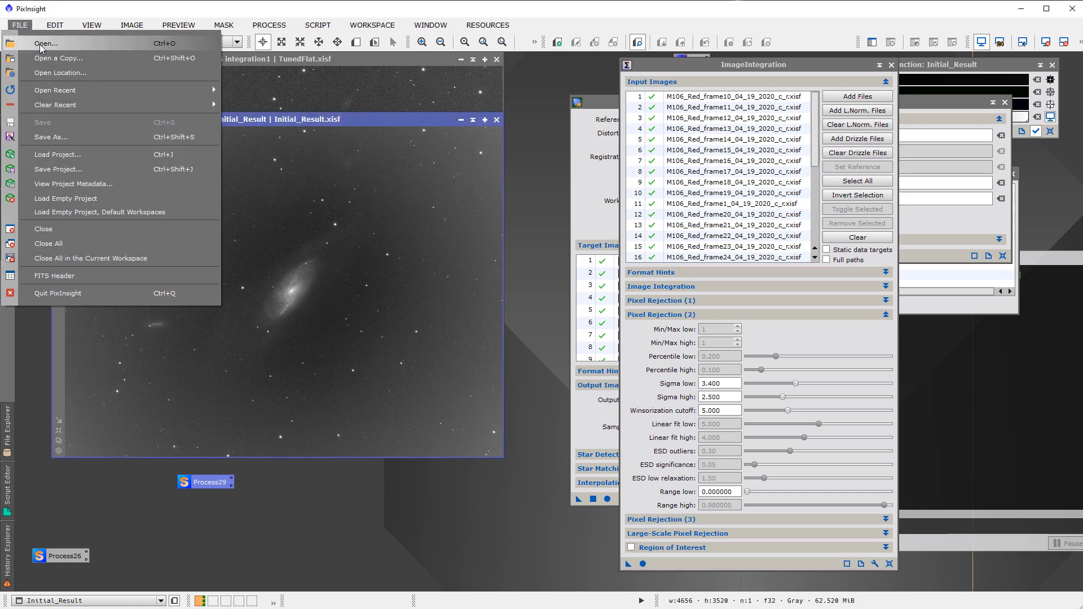
pyautogui.click(40, 47)
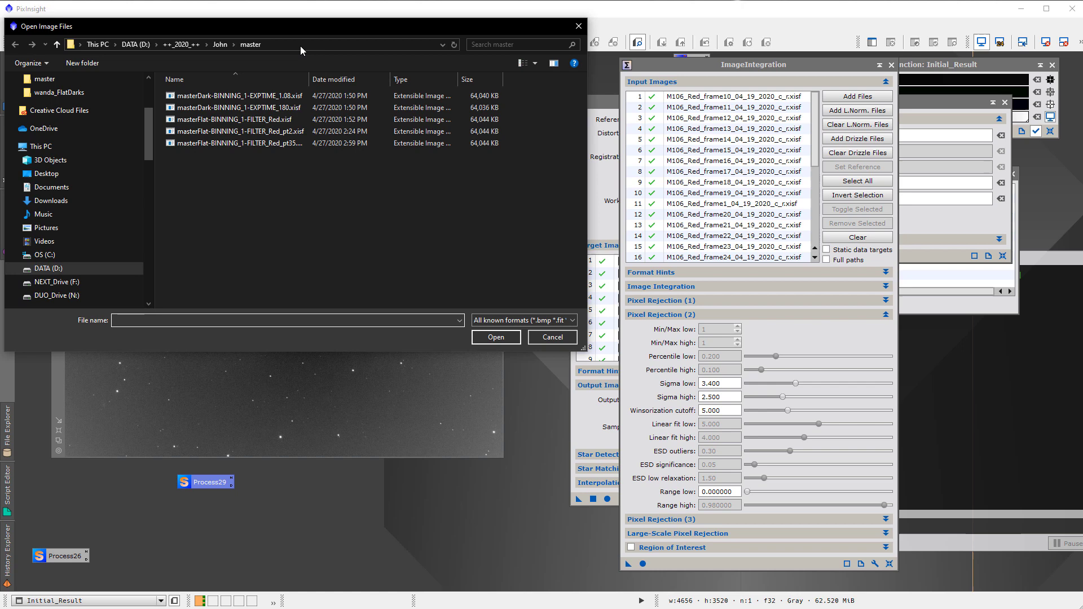
pyautogui.moveTo(313, 30); pyautogui.dragTo(376, 66)
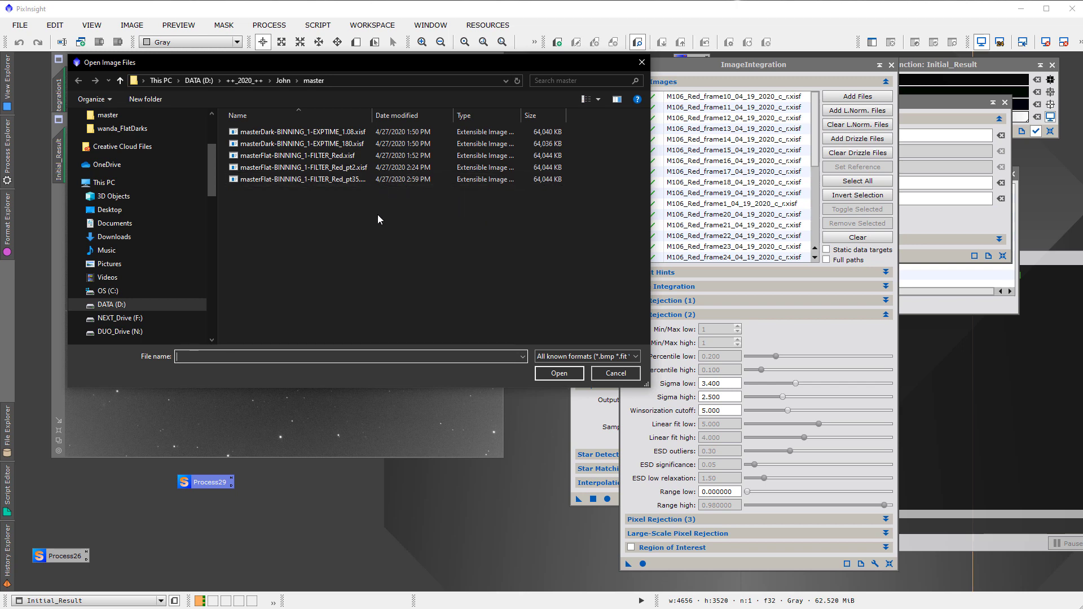
pyautogui.click(327, 132)
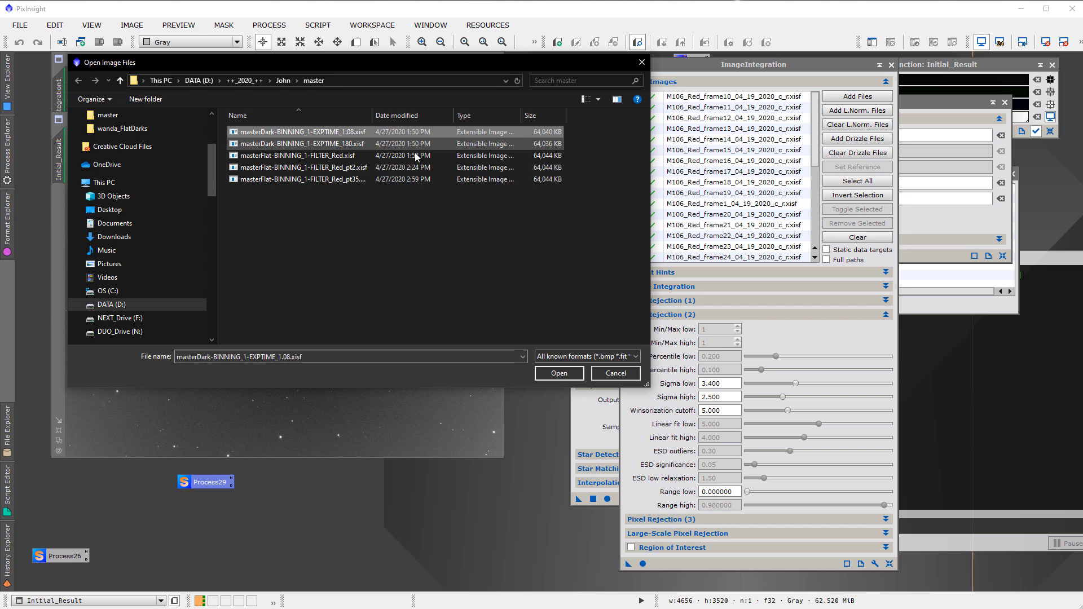
pyautogui.keyDown('ctrl'); pyautogui.click(364, 144); pyautogui.keyUp('ctrl')
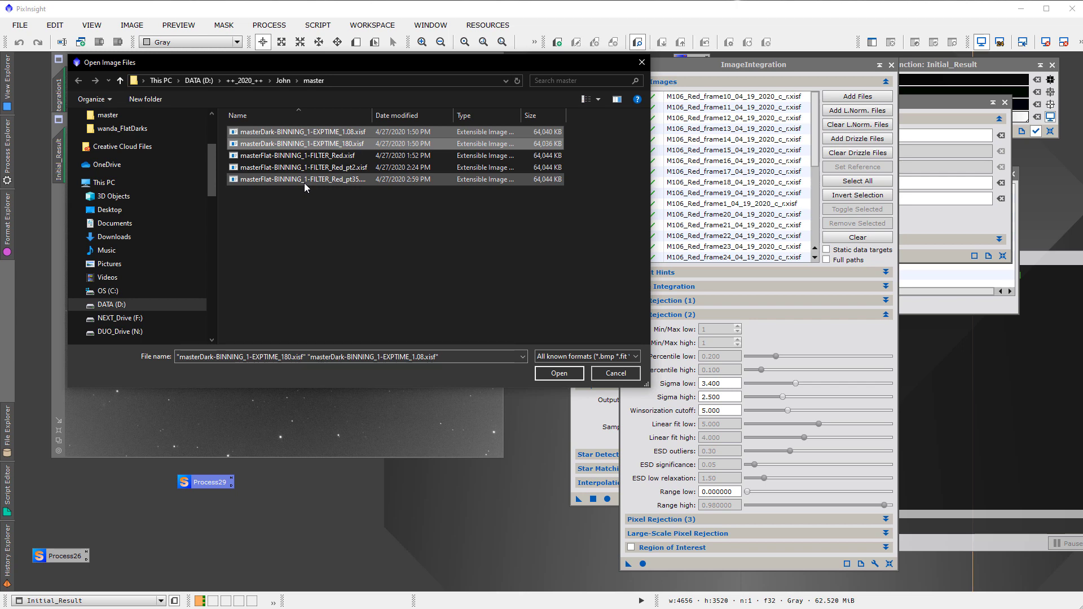
pyautogui.keyDown('ctrl'); pyautogui.click(307, 157); pyautogui.keyUp('ctrl')
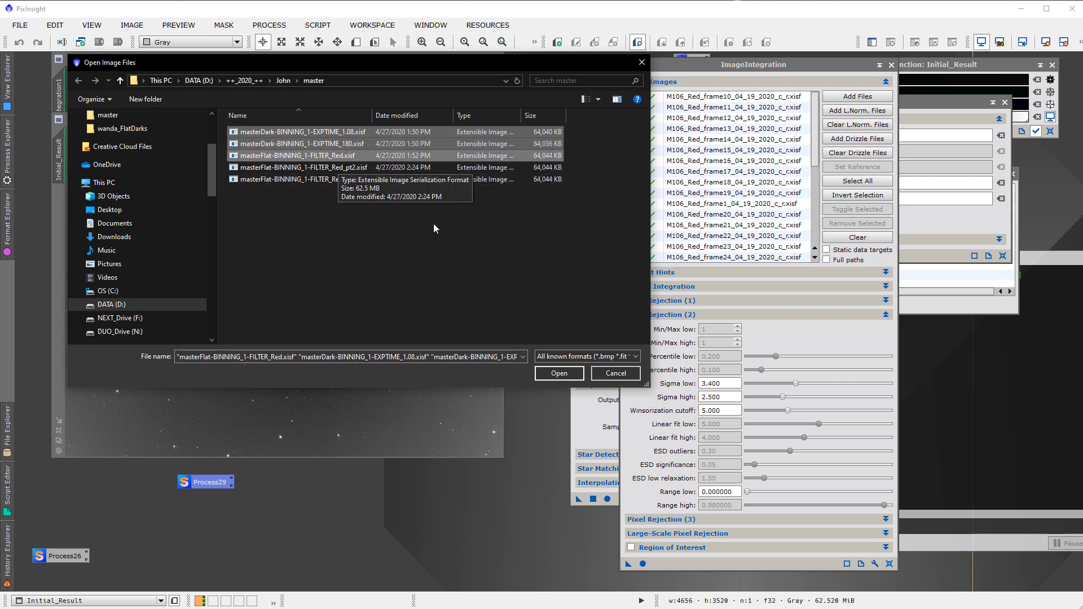
pyautogui.click(562, 374)
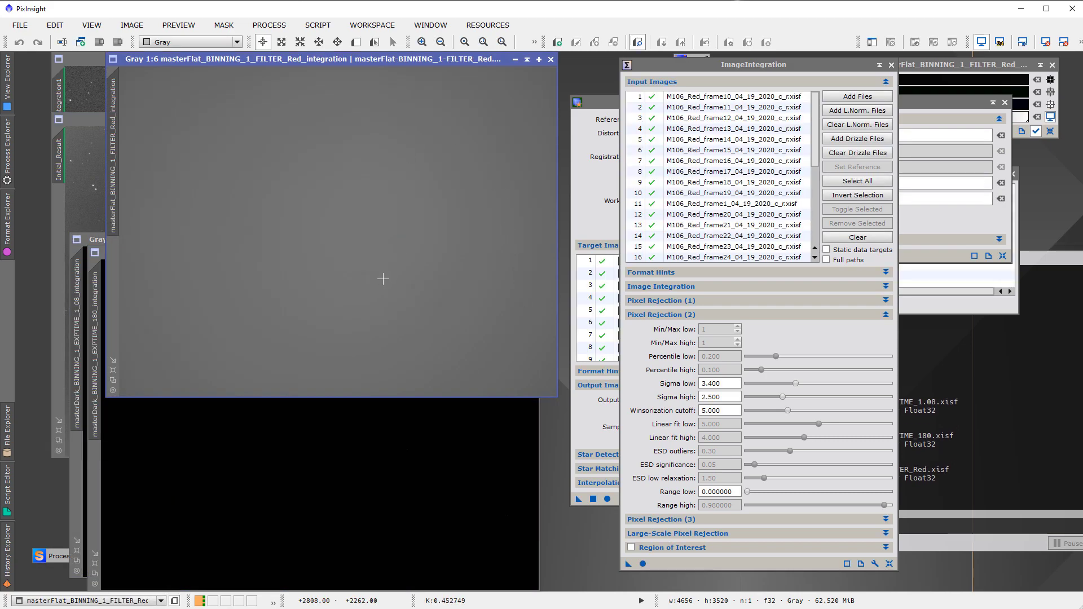
# - Auto-stretch the red master flat for inspection, and minimize its window and park it above the Initial_Result image
pyautogui.hotkey('ctrl', 'a')
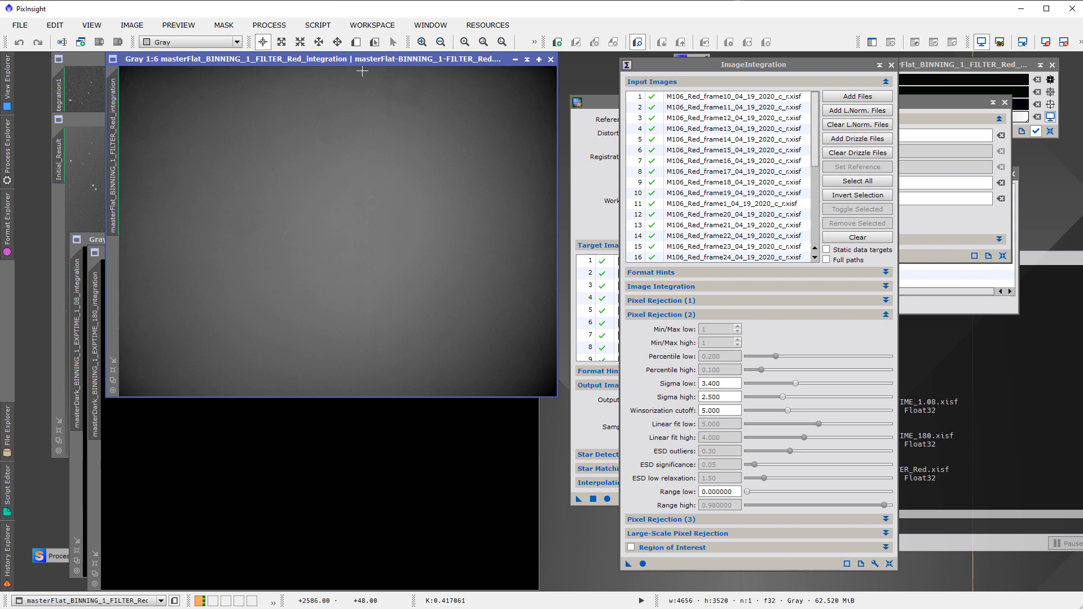
pyautogui.moveTo(350, 60); pyautogui.dragTo(344, 183)
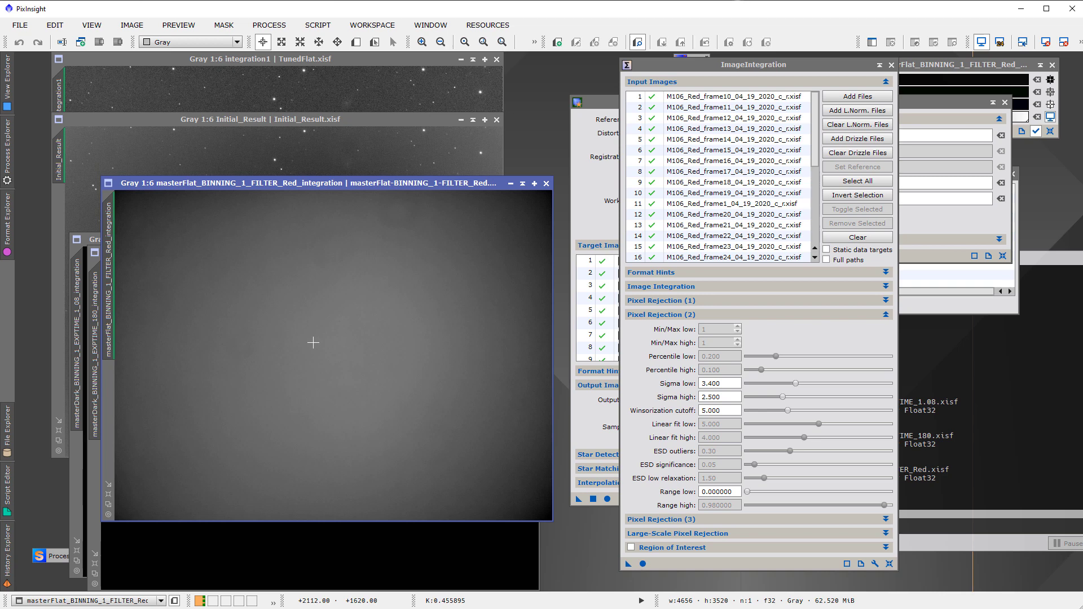
pyautogui.moveTo(313, 343); pyautogui.dragTo(346, 418)
pyautogui.moveTo(347, 351); pyautogui.dragTo(285, 359)
pyautogui.click(523, 181)
pyautogui.click(490, 193)
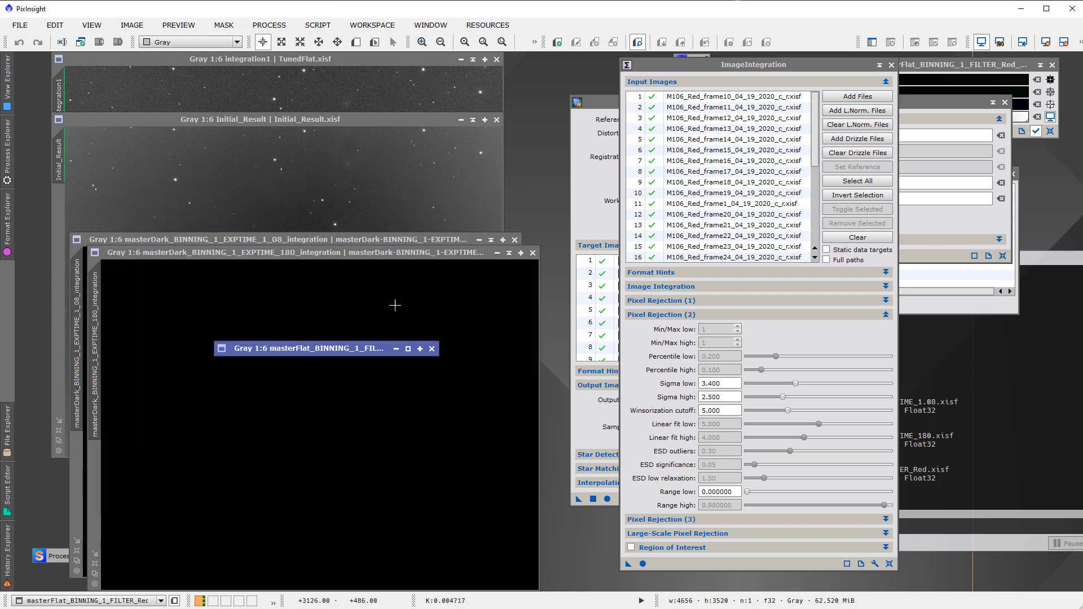
pyautogui.moveTo(343, 351); pyautogui.dragTo(346, 97)
# - Auto-stretch the 180-second and 1.08-second master darks and move their windows apart so both can be compared
pyautogui.click(330, 438)
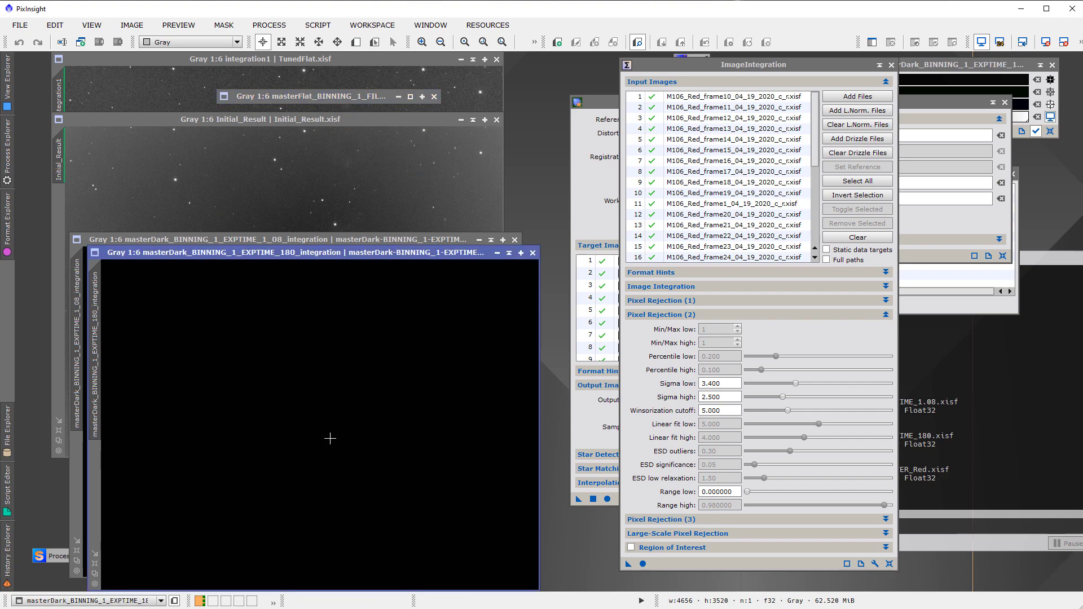
pyautogui.hotkey('ctrl', 'a')
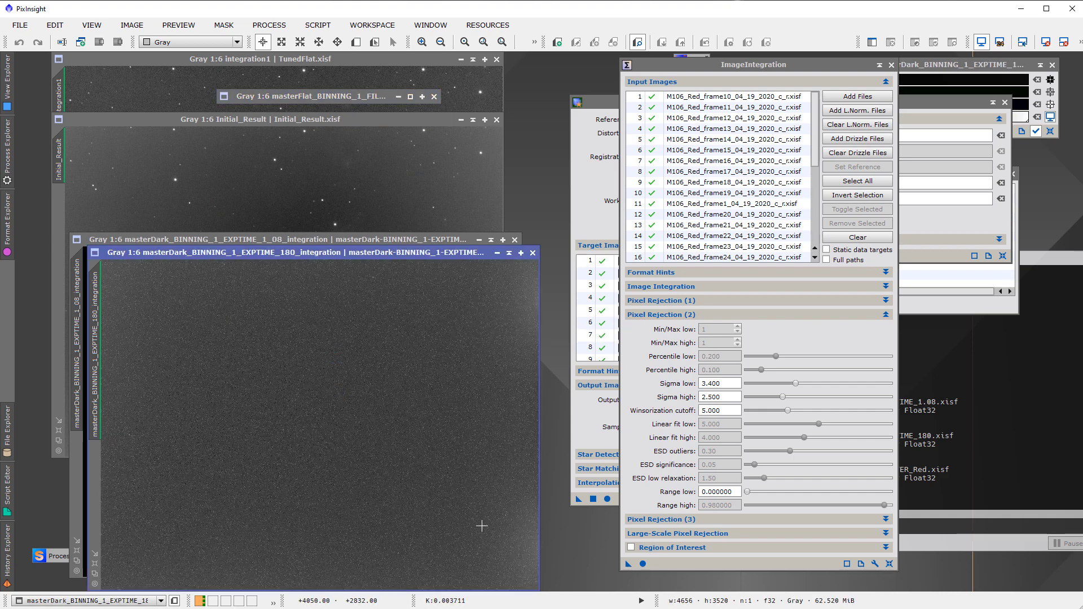
pyautogui.click(272, 240)
pyautogui.moveTo(272, 239); pyautogui.dragTo(302, 183)
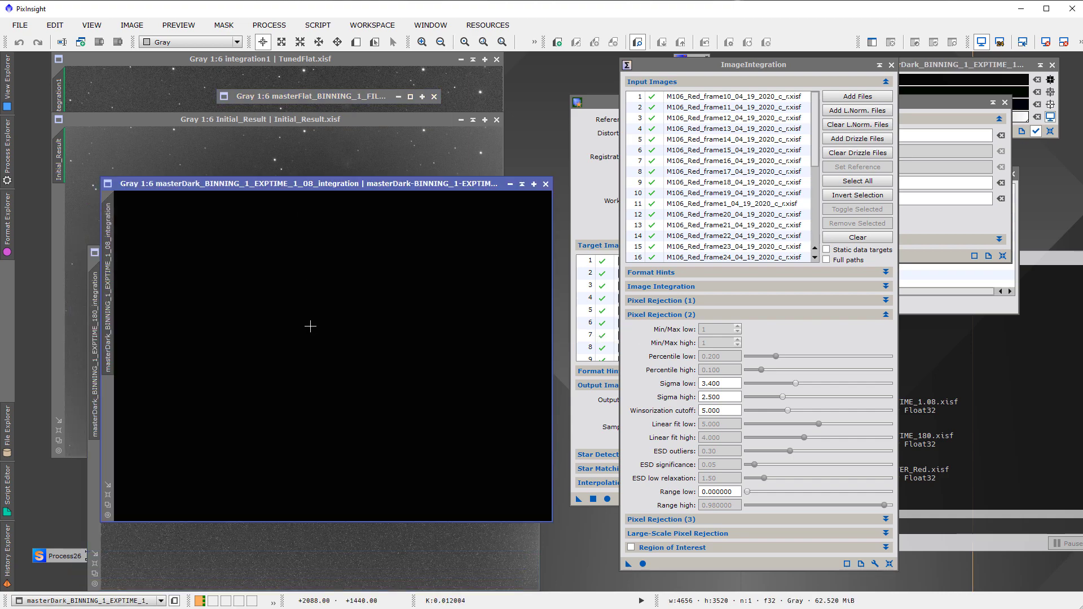
pyautogui.hotkey('ctrl', 'a')
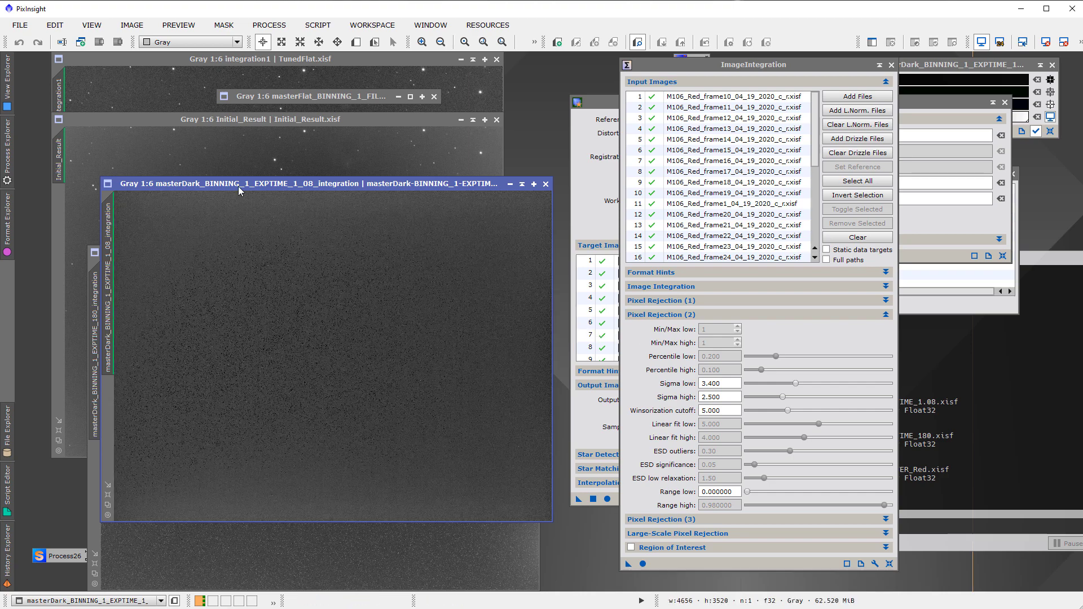
pyautogui.moveTo(238, 186); pyautogui.dragTo(415, 121)
pyautogui.moveTo(185, 258); pyautogui.dragTo(158, 230)
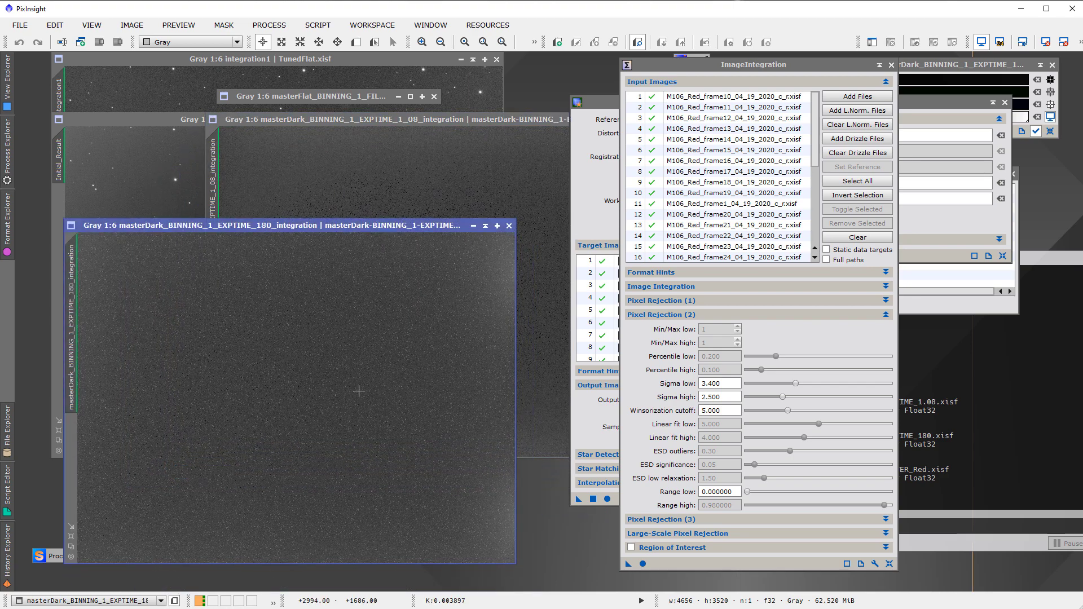
# - Compare the pixel values of the 180-second and 1.08-second master darks by probing points in each image
pyautogui.click(268, 362)
pyautogui.moveTo(268, 362); pyautogui.dragTo(263, 394)
pyautogui.moveTo(352, 124); pyautogui.dragTo(241, 134)
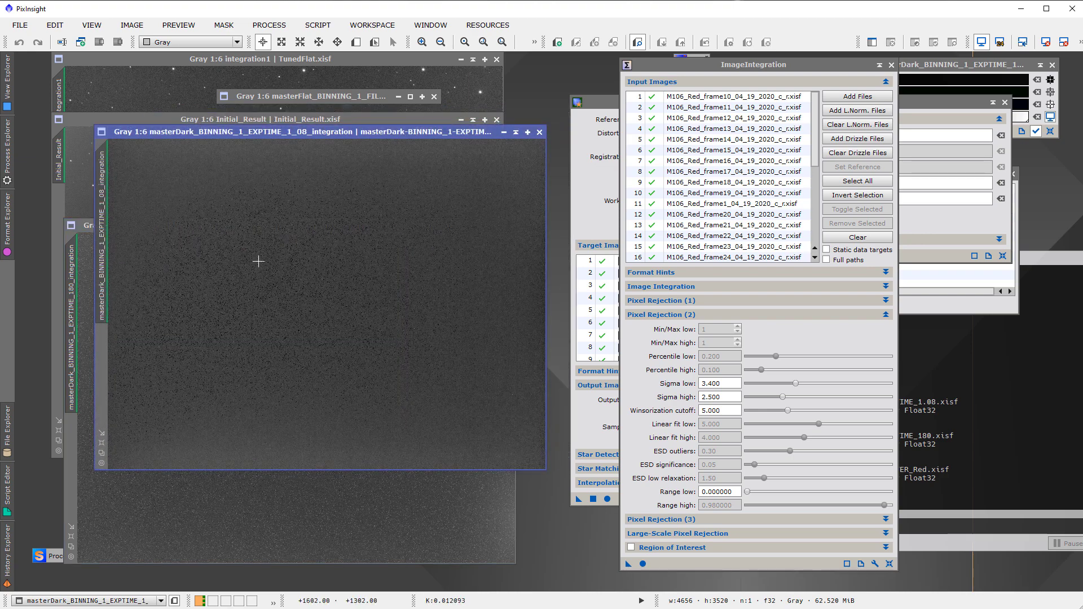
pyautogui.moveTo(258, 262); pyautogui.dragTo(273, 264)
pyautogui.click(303, 529)
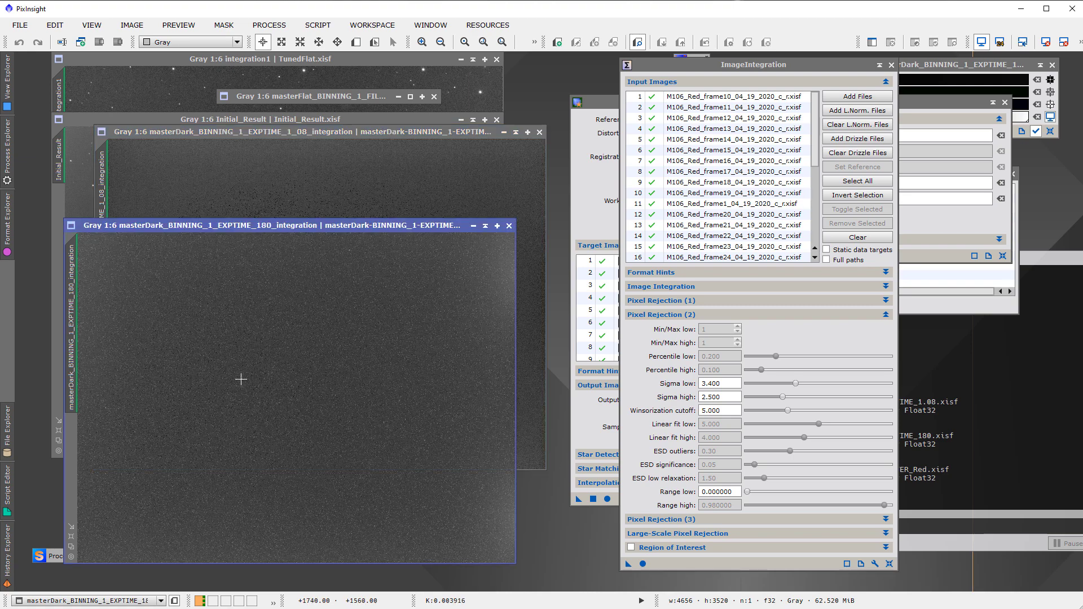
pyautogui.moveTo(241, 380); pyautogui.dragTo(241, 380)
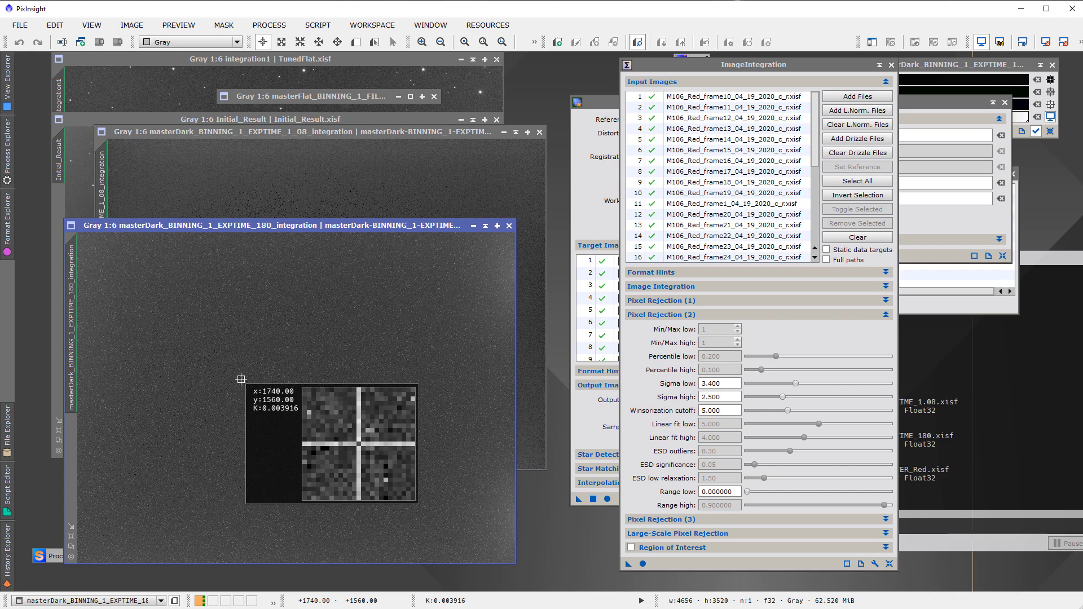
pyautogui.moveTo(241, 379); pyautogui.dragTo(241, 380)
pyautogui.click(255, 164)
pyautogui.moveTo(255, 165); pyautogui.dragTo(255, 165)
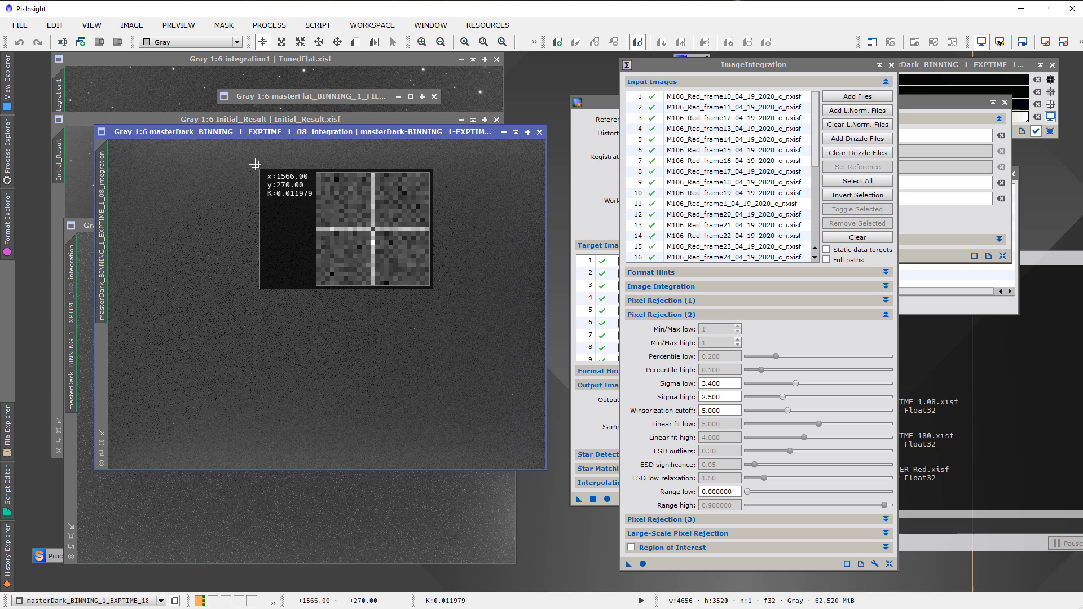
pyautogui.moveTo(255, 164); pyautogui.dragTo(257, 164)
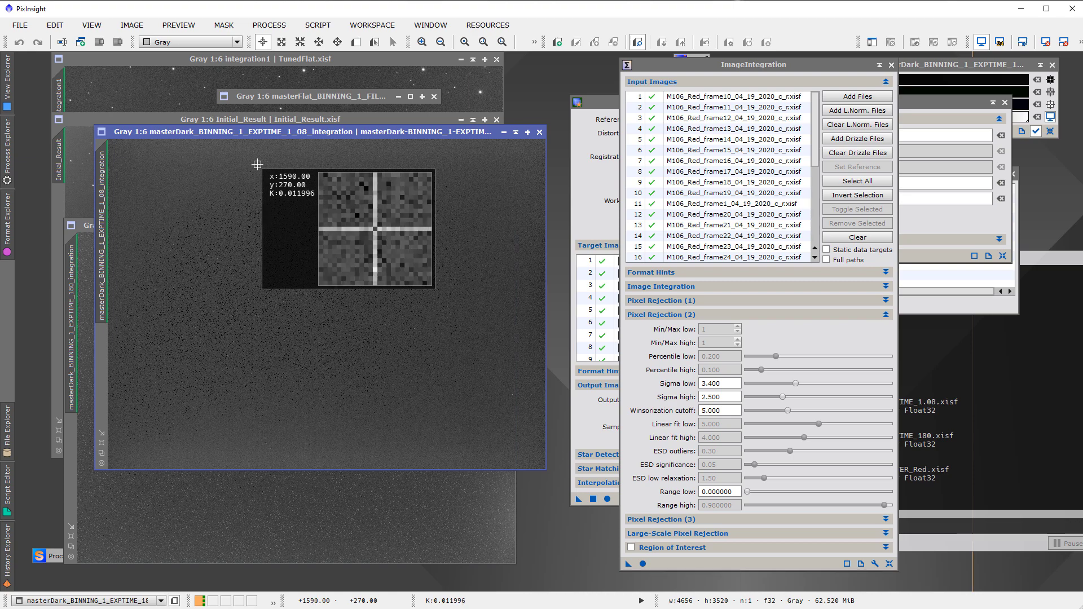
pyautogui.moveTo(257, 164); pyautogui.dragTo(257, 164)
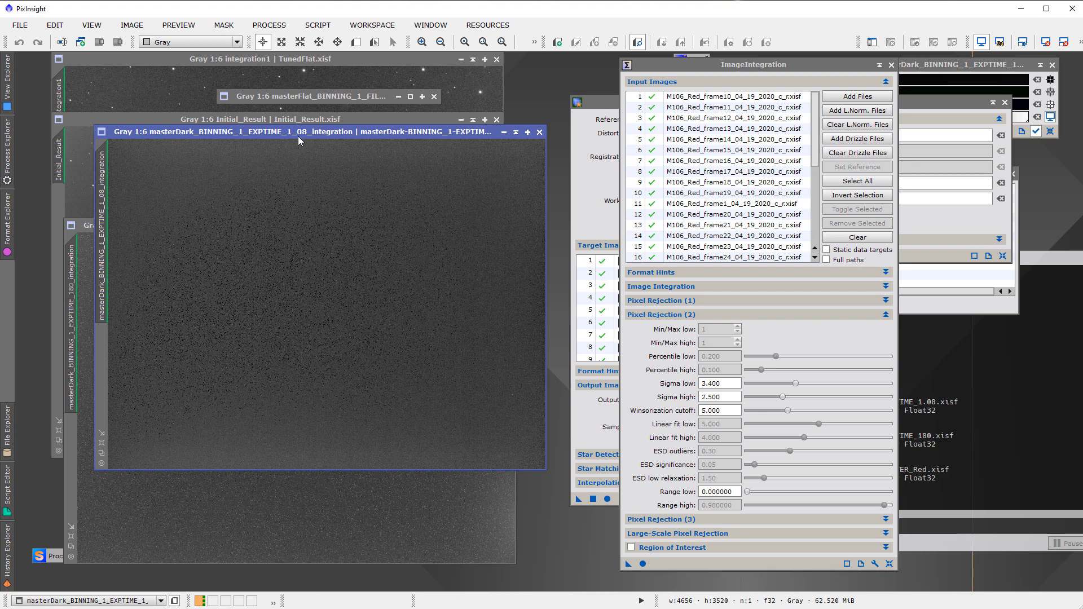
# - Bring the 1.08-second and 180-second master darks to the front alternately and examine their background patterns
pyautogui.moveTo(299, 137); pyautogui.dragTo(303, 162)
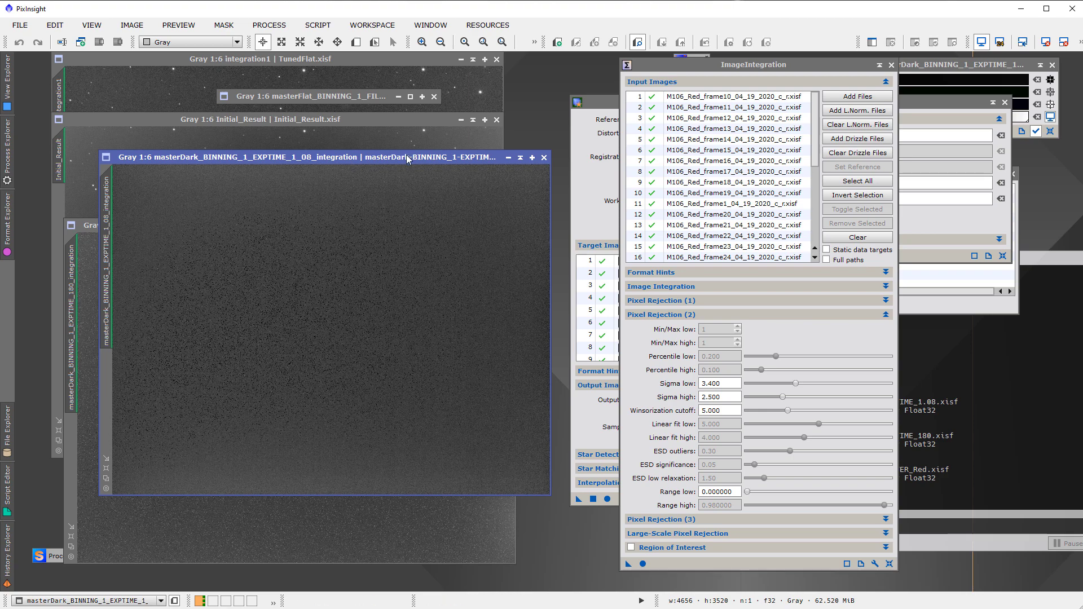
pyautogui.moveTo(396, 160); pyautogui.dragTo(386, 146)
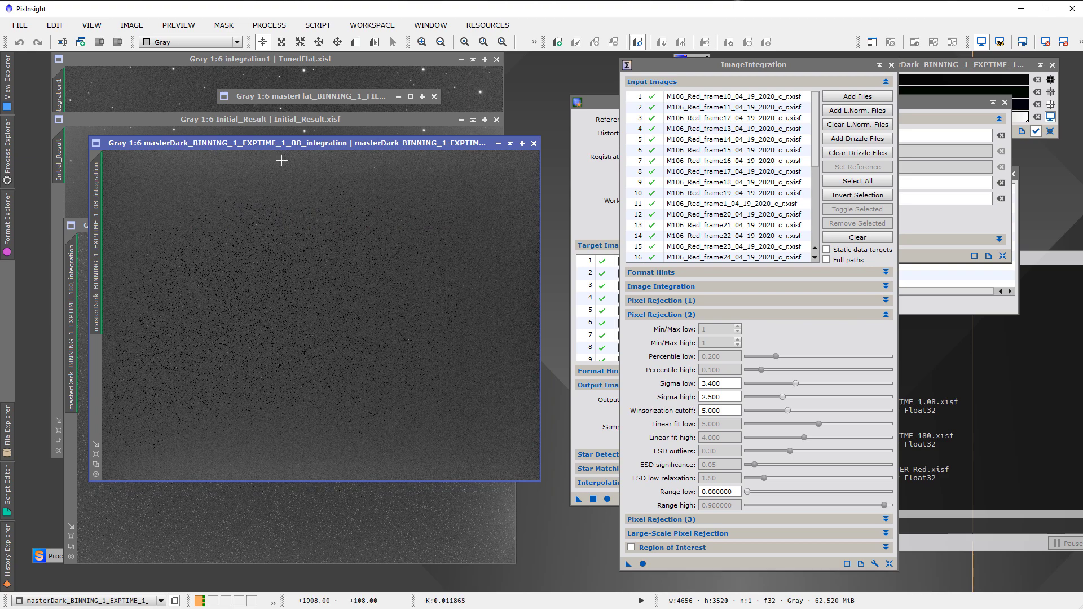
pyautogui.click(298, 238)
pyautogui.moveTo(345, 527); pyautogui.dragTo(272, 405)
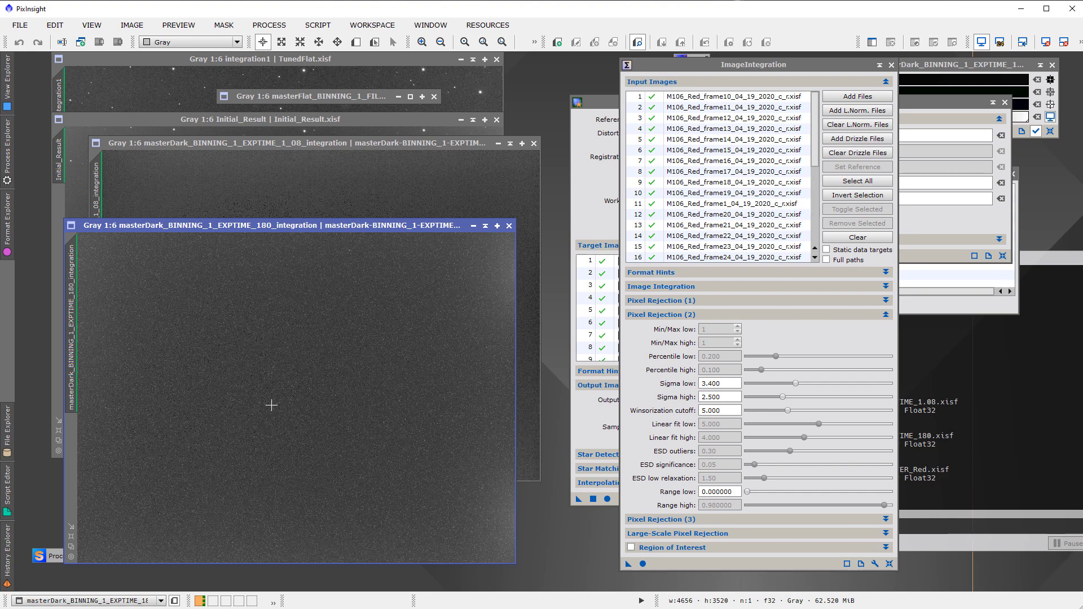
pyautogui.click(299, 189)
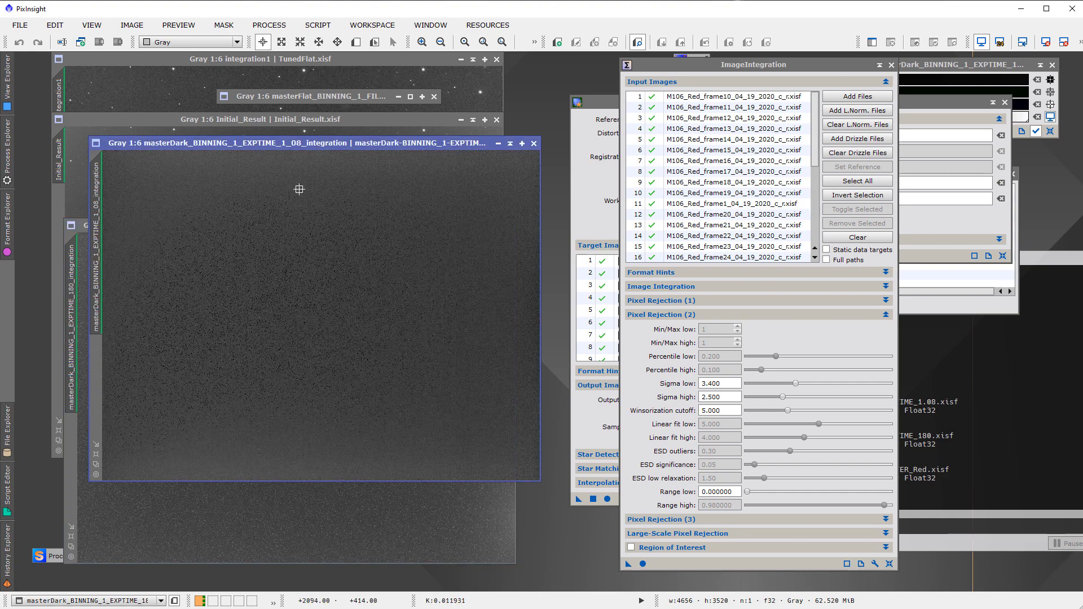
pyautogui.click(341, 544)
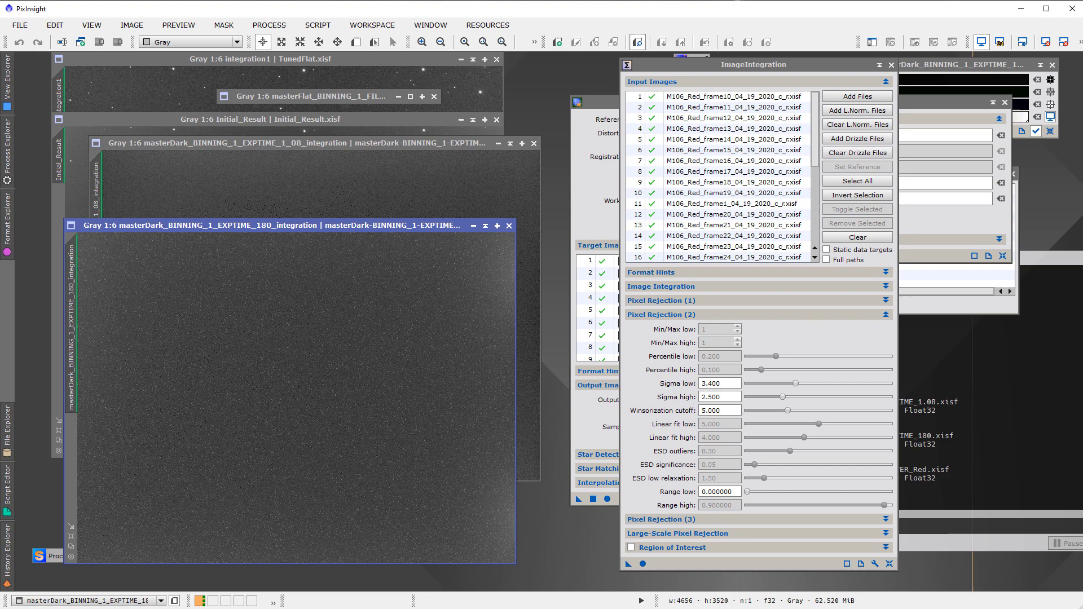
# - Switch to Word to review the notes on reasons to use a bias frame and the calibration math, and return to PixInsight
pyautogui.hotkey('alt', 'Tab')
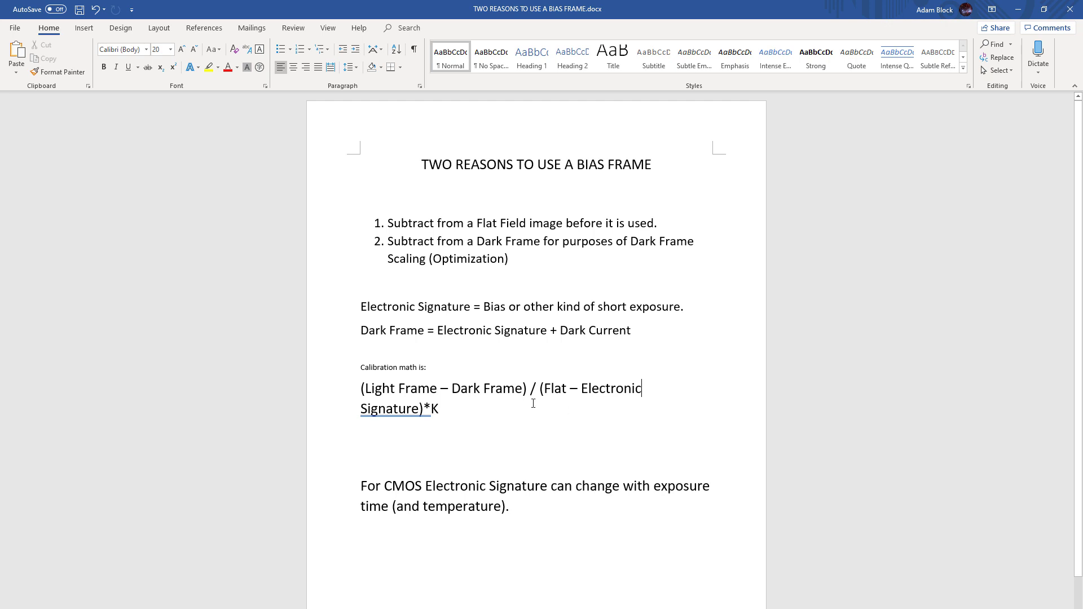
pyautogui.click(1018, 9)
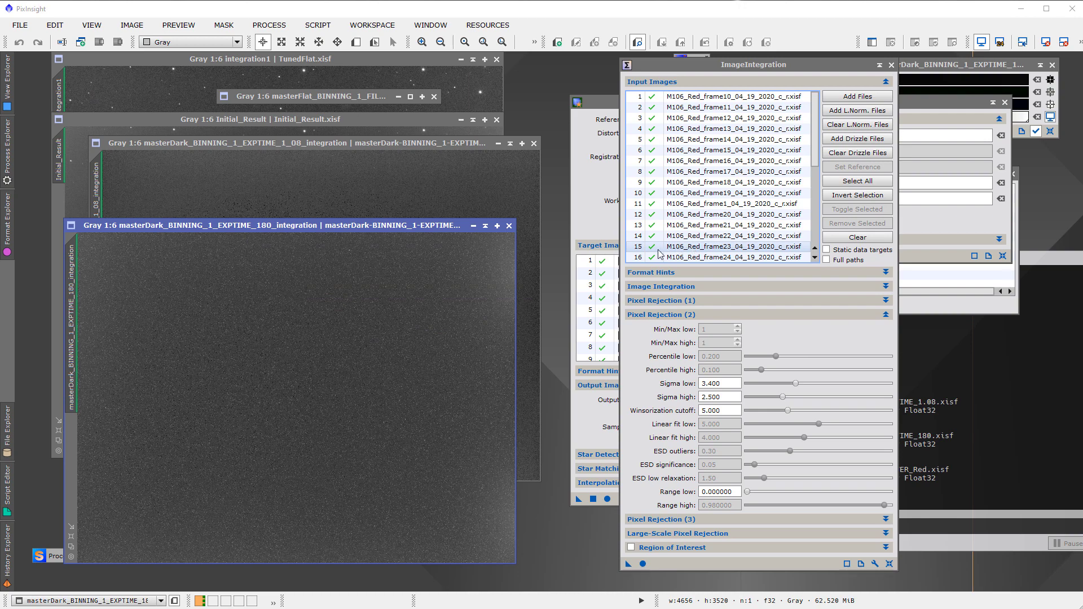
# - Open the 180-second dark frame 12 dated 04_27_2020 from the NewDarks folder and auto-stretch it
pyautogui.click(20, 26)
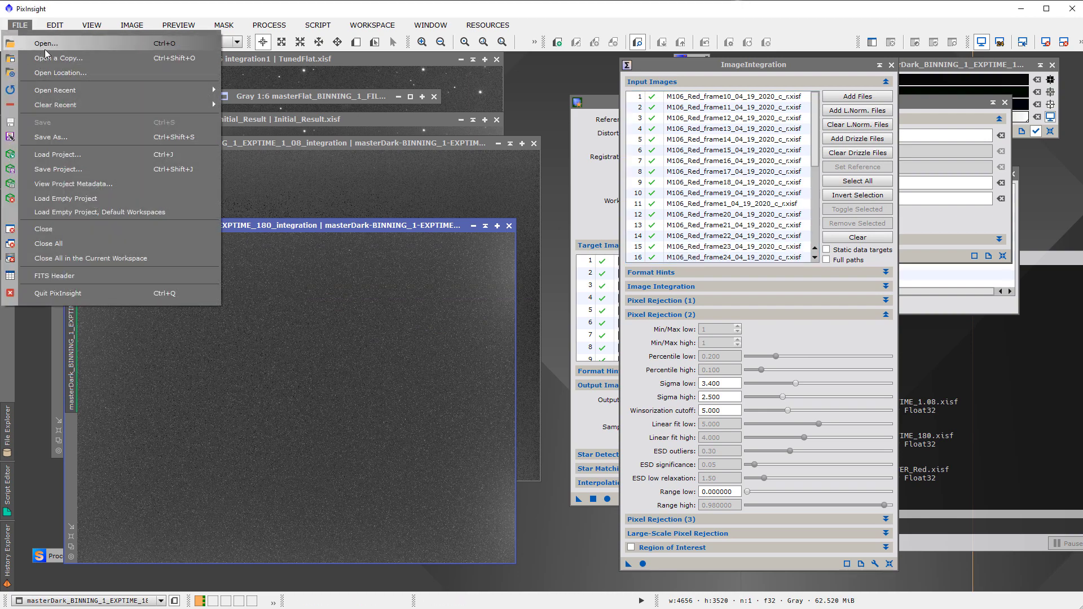
pyautogui.click(45, 45)
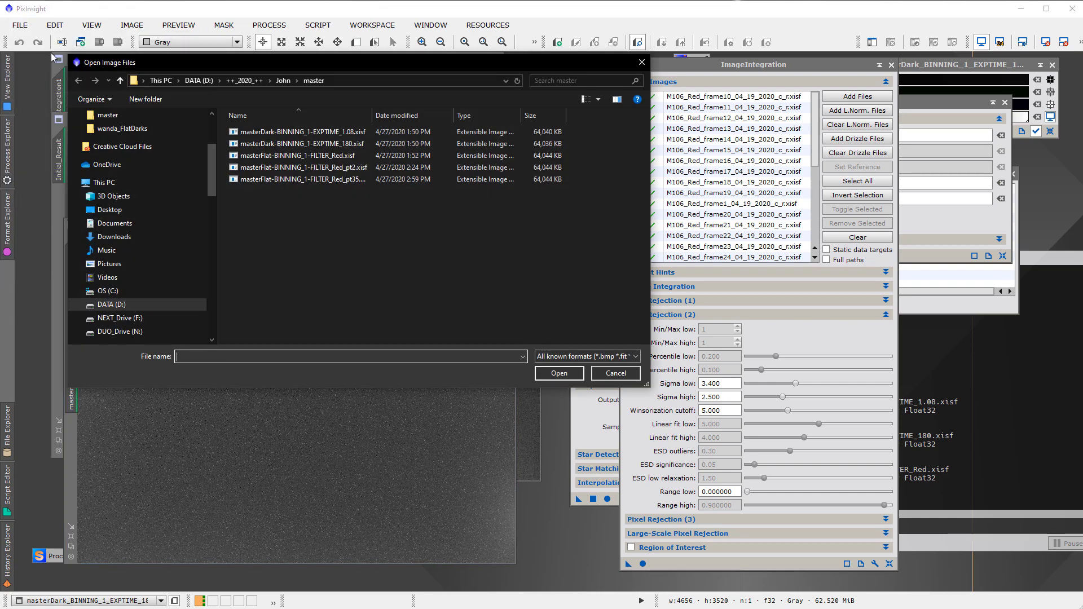
pyautogui.click(294, 80)
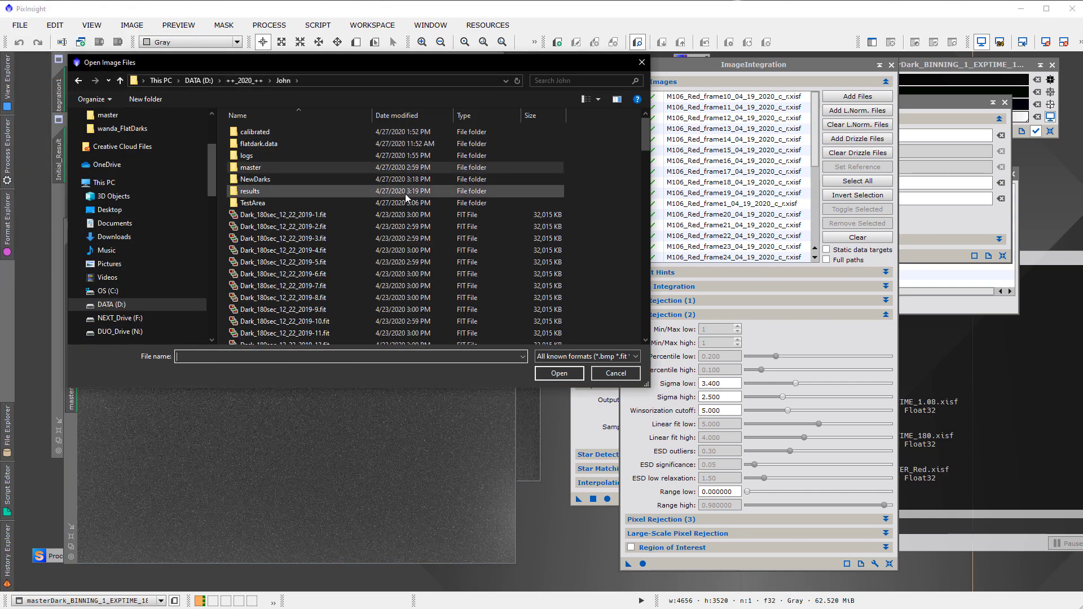
pyautogui.doubleClick(283, 180)
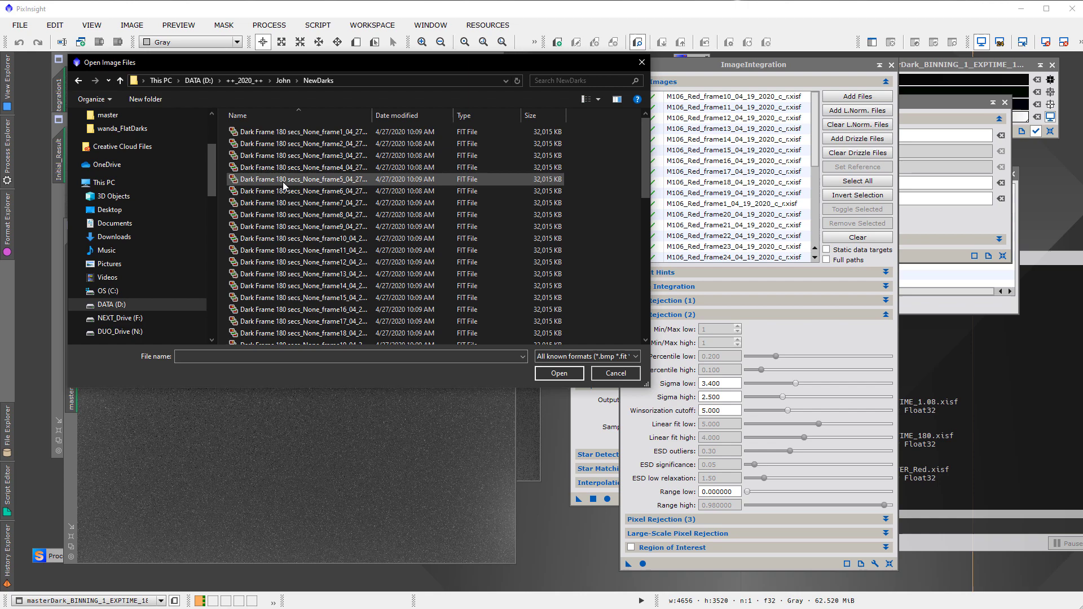
pyautogui.doubleClick(299, 262)
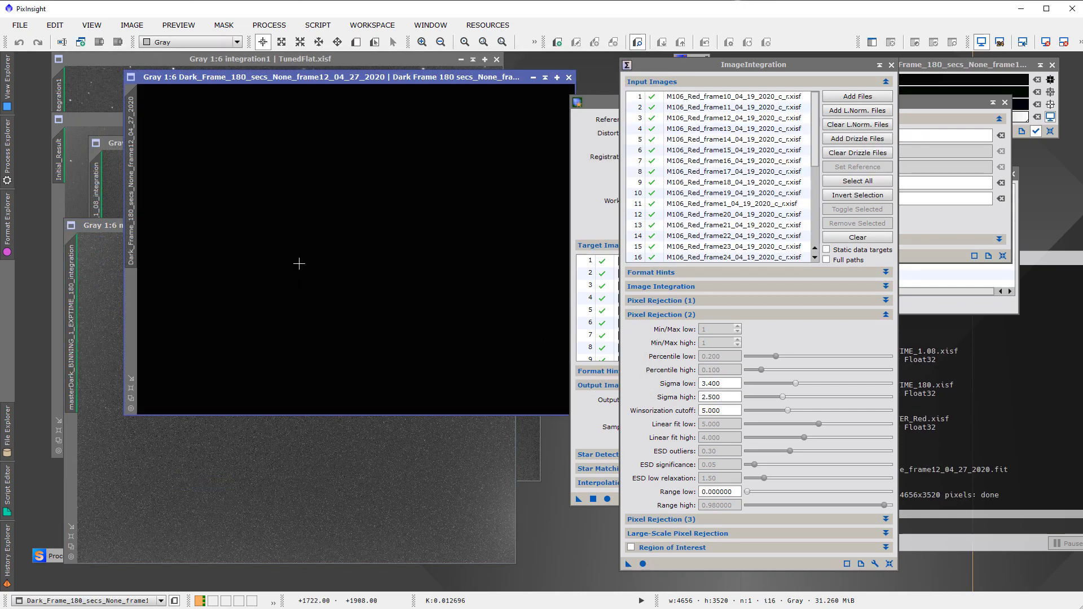
pyautogui.hotkey('ctrl', 'a')
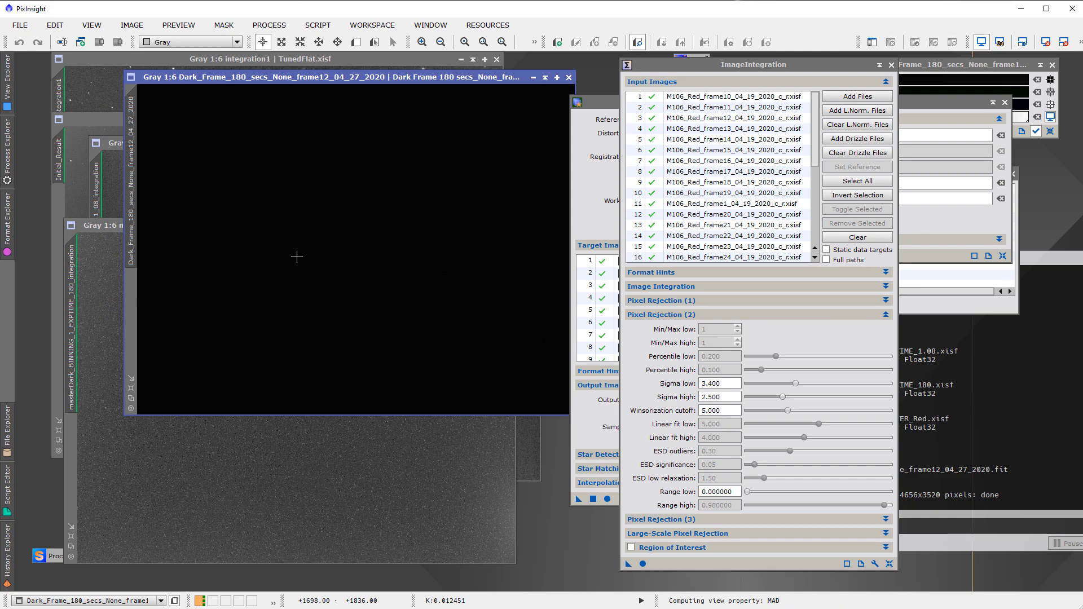
# - Rename the 180-second dark frame's image identifier to newdark
pyautogui.doubleClick(133, 162)
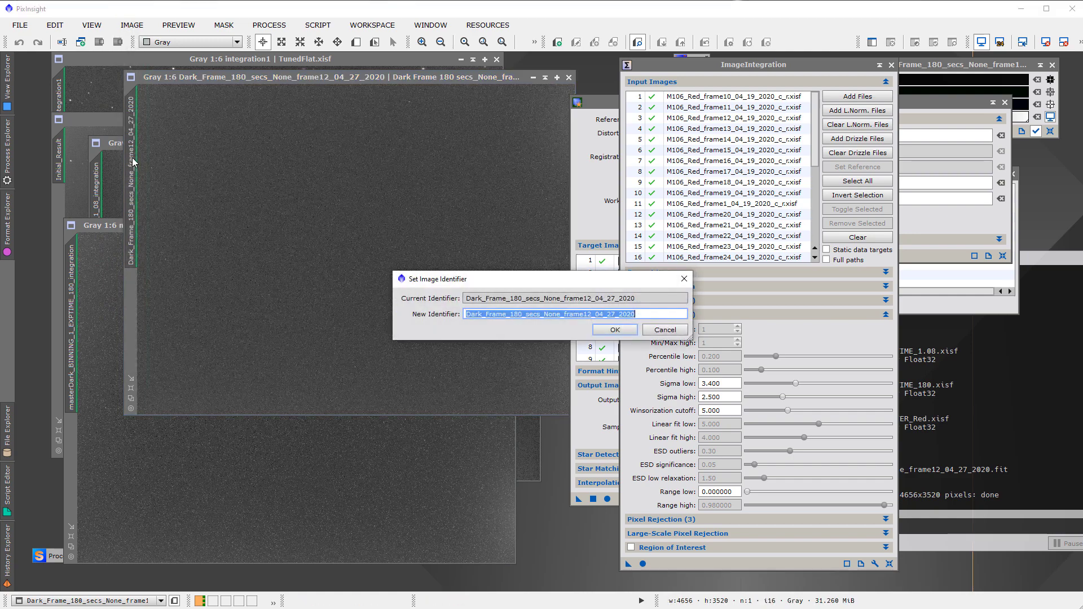
pyautogui.write('newd')
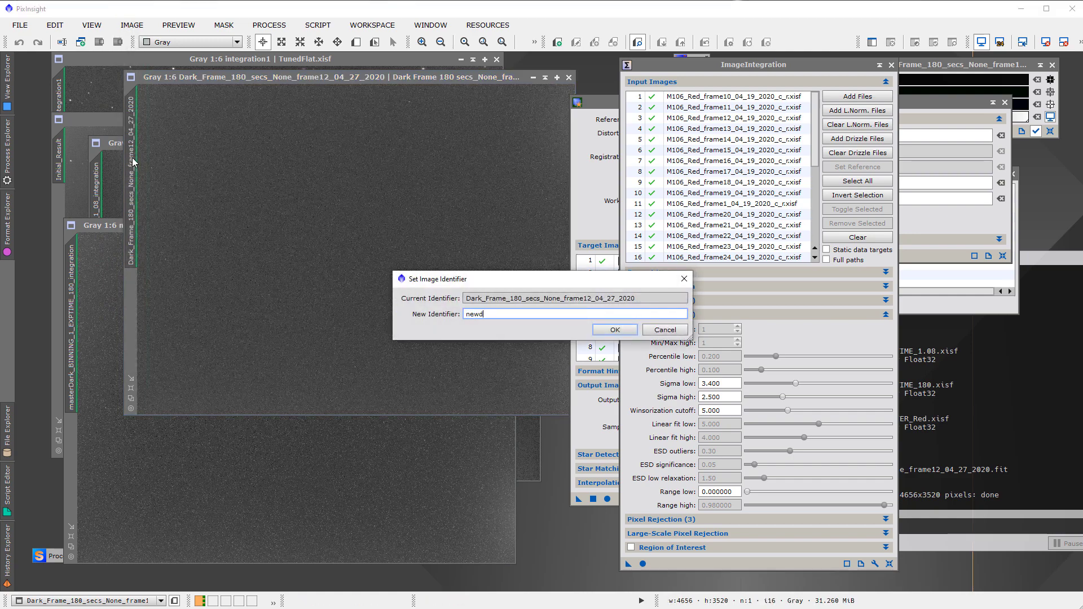
pyautogui.write('ark')
pyautogui.click(599, 329)
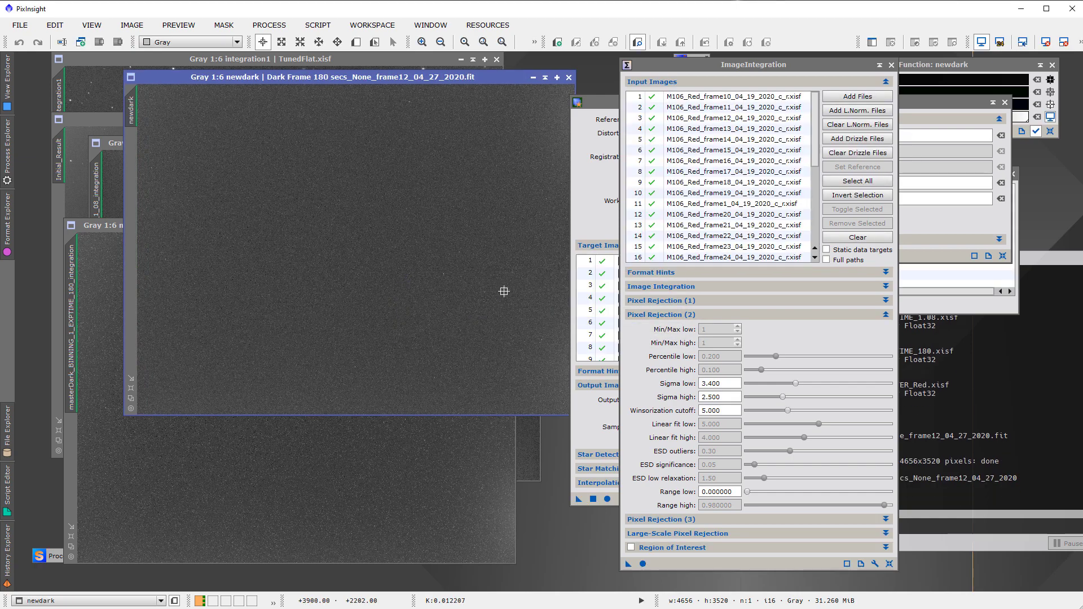
# - Probe the pixel values at several points of the newdark image
pyautogui.moveTo(504, 292); pyautogui.dragTo(400, 237)
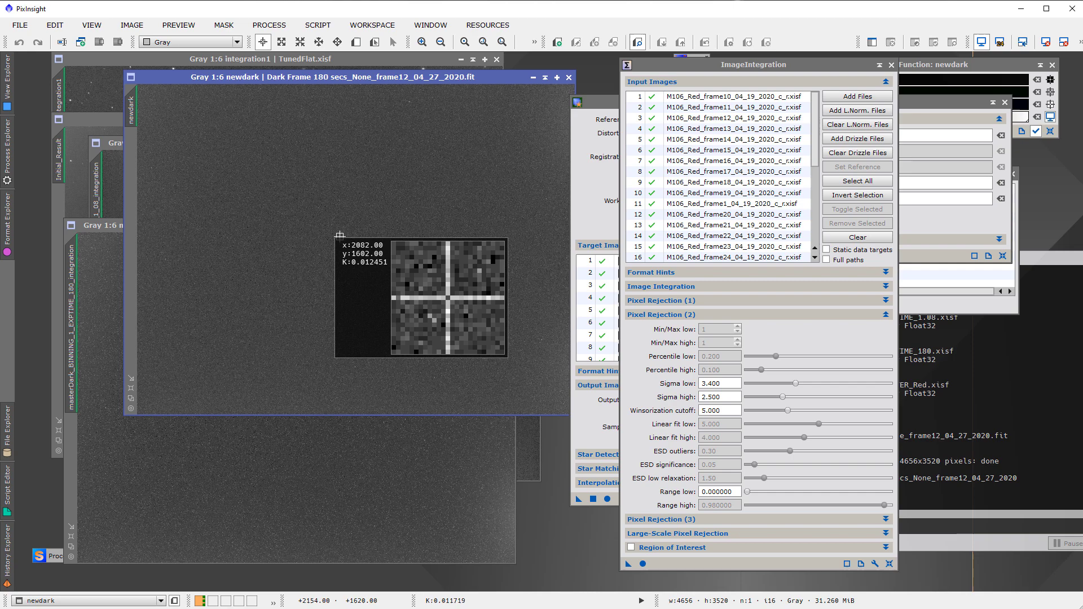
pyautogui.moveTo(340, 236); pyautogui.dragTo(292, 268)
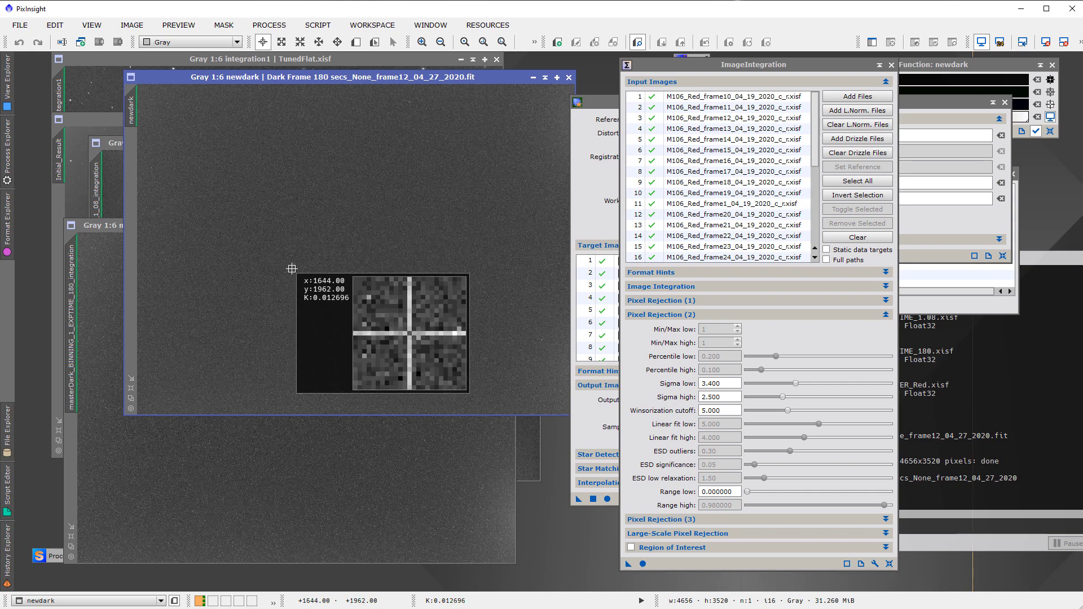
pyautogui.moveTo(292, 268); pyautogui.dragTo(271, 232)
# - Bring both master darks forward and lay the 1.08-second one over the 180-second one to compare their background patterns
pyautogui.click(120, 144)
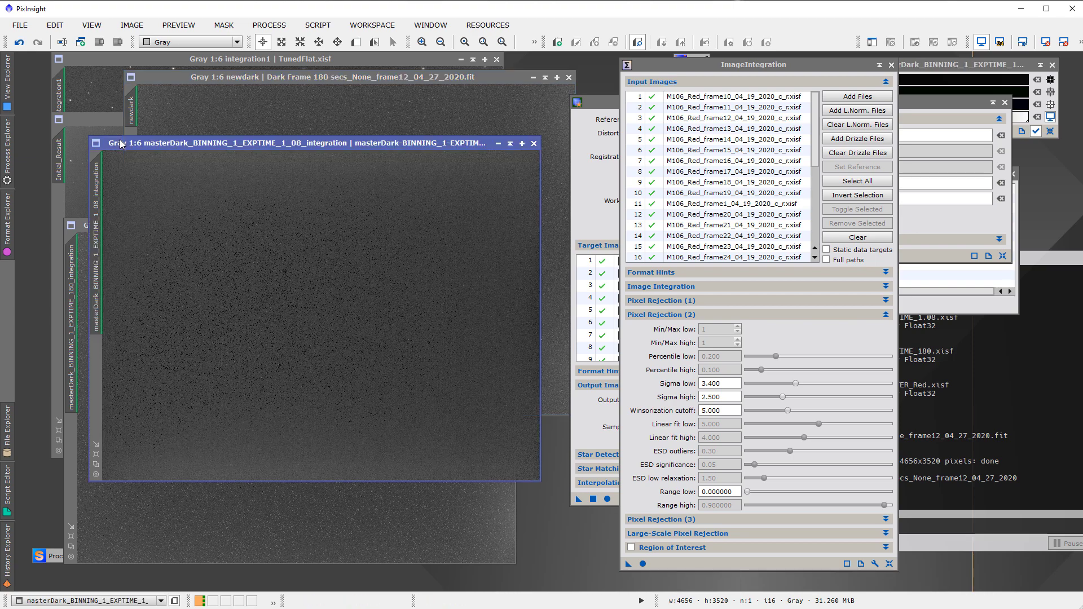
pyautogui.moveTo(140, 144); pyautogui.dragTo(175, 173)
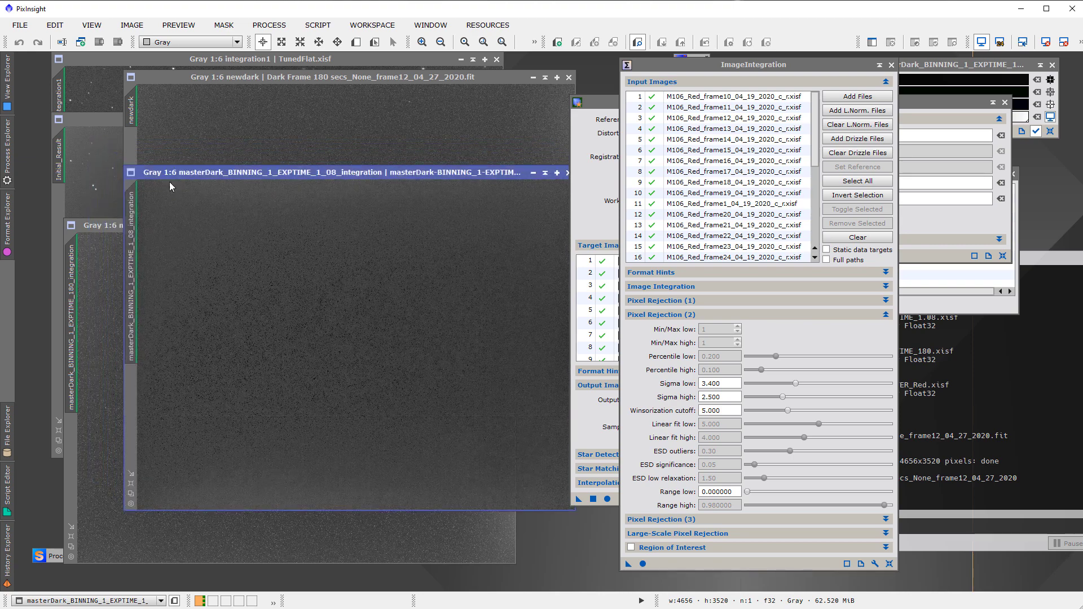
pyautogui.click(109, 226)
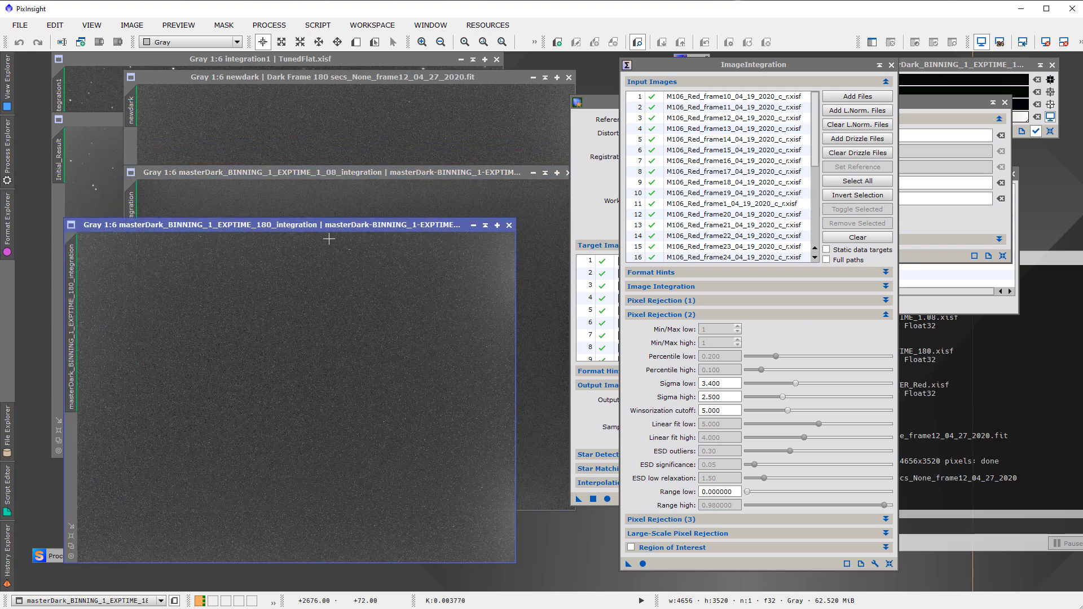
pyautogui.moveTo(312, 174); pyautogui.dragTo(250, 198)
pyautogui.moveTo(272, 294); pyautogui.dragTo(287, 364)
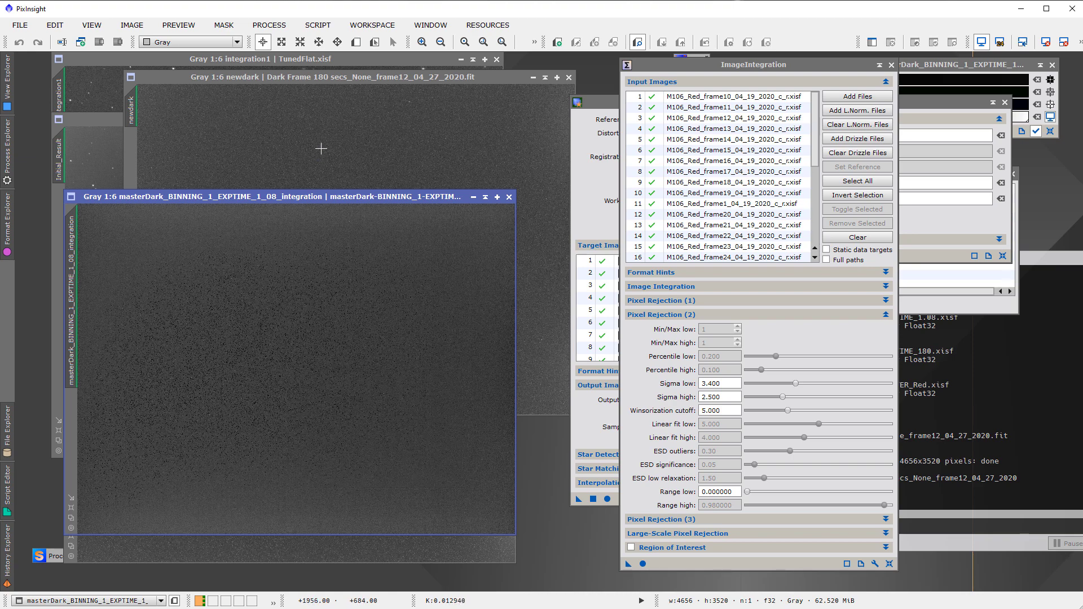
# - Rearrange the newdark and master dark images to compare the new dark frame's pattern with the 180-second master dark
pyautogui.click(321, 149)
pyautogui.moveTo(264, 167); pyautogui.dragTo(357, 262)
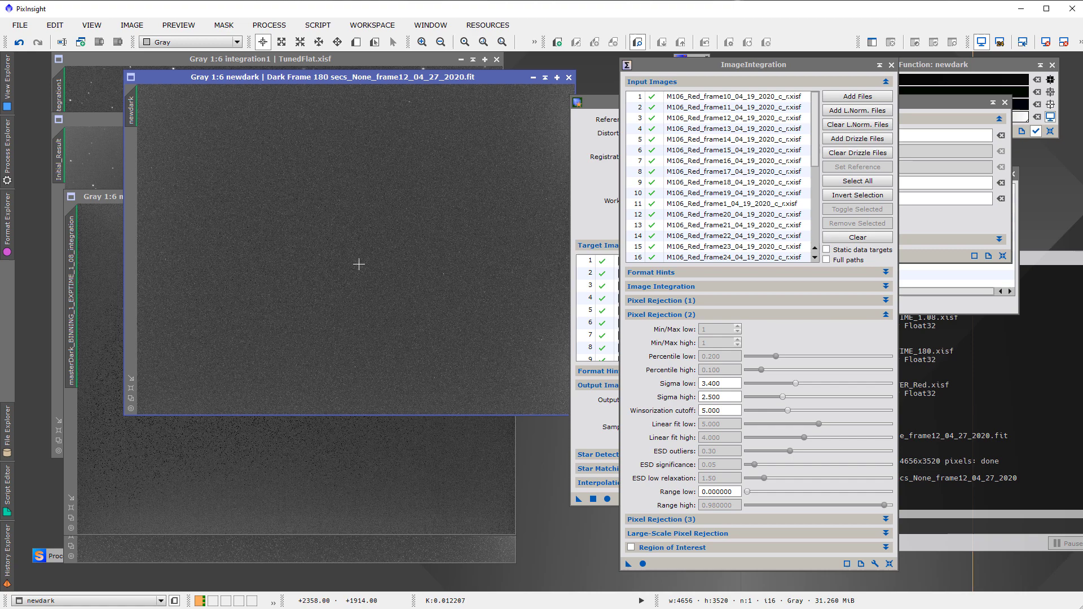
pyautogui.moveTo(330, 77); pyautogui.dragTo(374, 86)
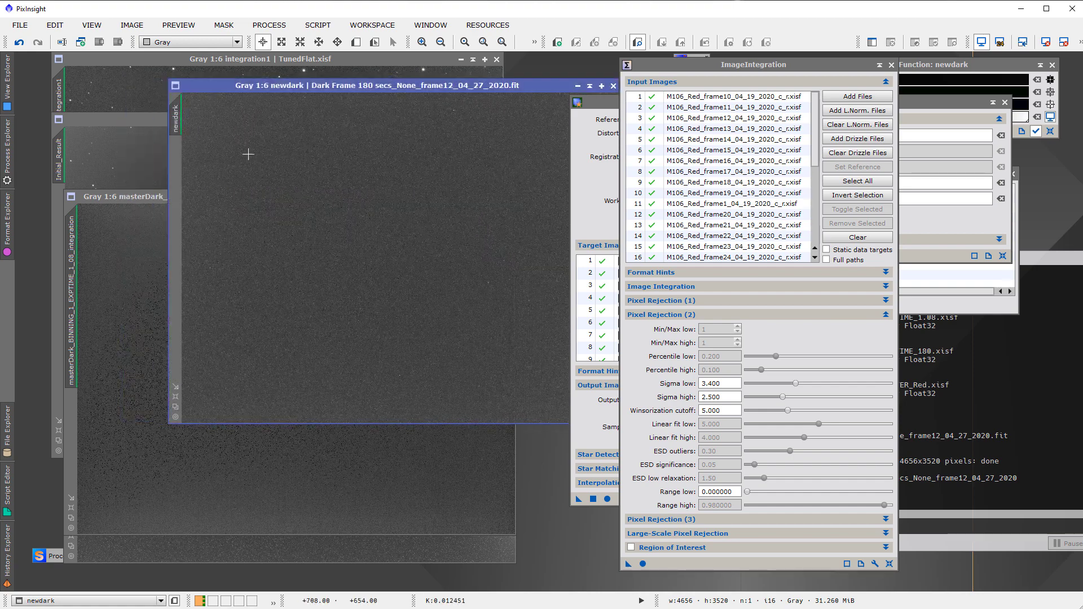
pyautogui.moveTo(158, 197); pyautogui.dragTo(262, 204)
pyautogui.moveTo(406, 77); pyautogui.dragTo(379, 88)
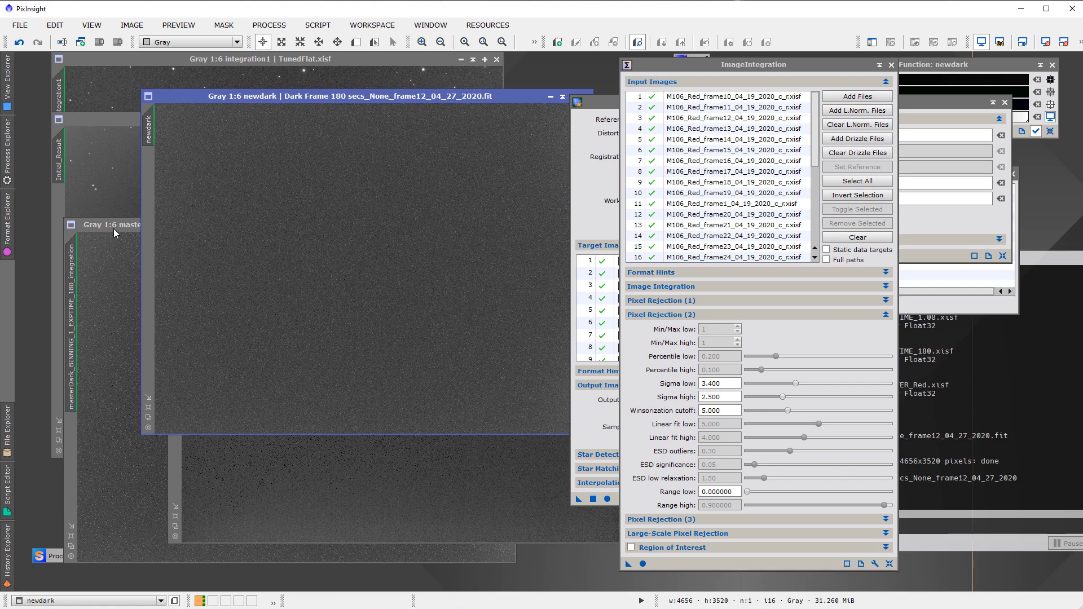
pyautogui.moveTo(113, 229); pyautogui.dragTo(115, 123)
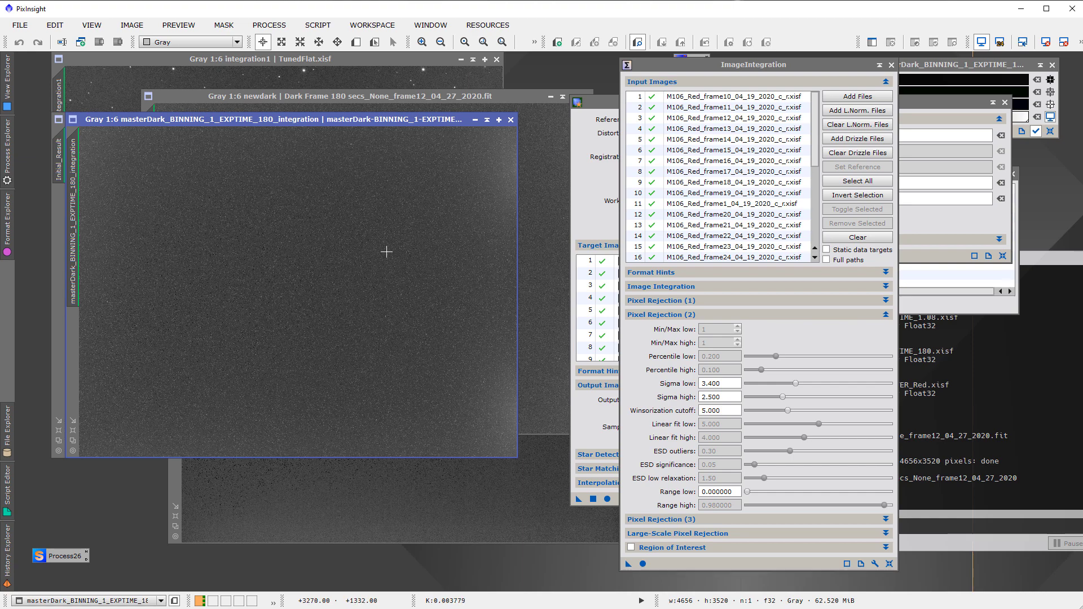
pyautogui.moveTo(422, 97); pyautogui.dragTo(334, 214)
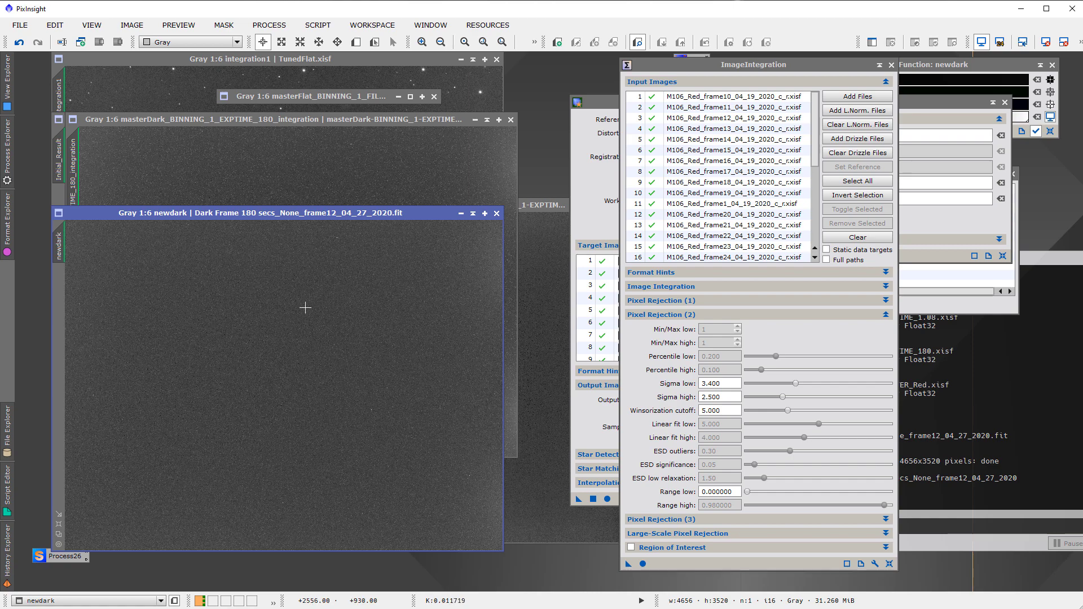
# - Close the newdark image and both master darks, and place the TunedFlat image over Initial_Result
pyautogui.click(496, 214)
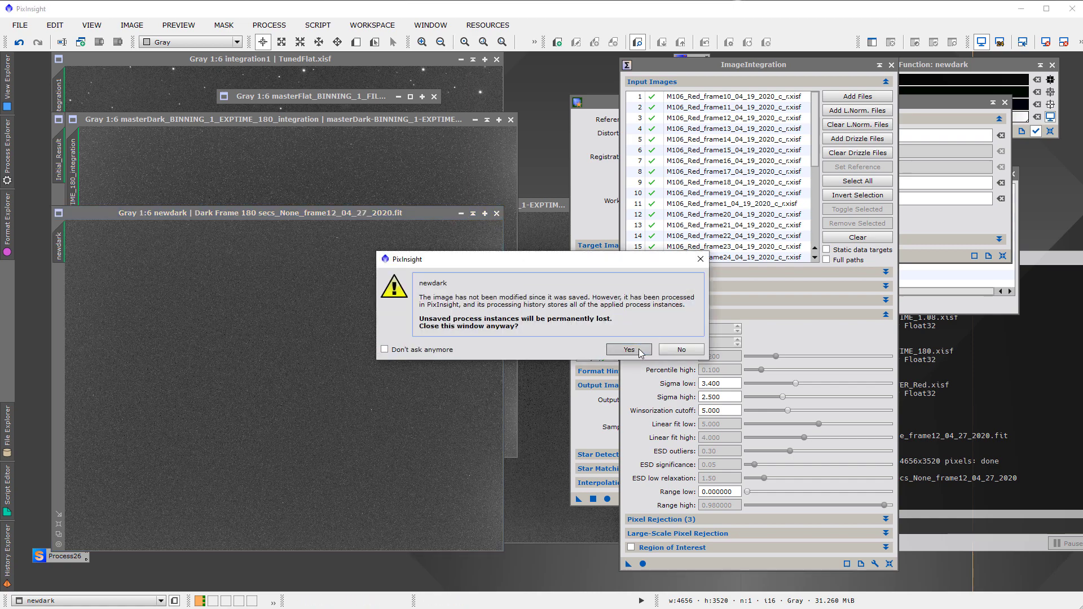
pyautogui.click(642, 351)
pyautogui.click(514, 120)
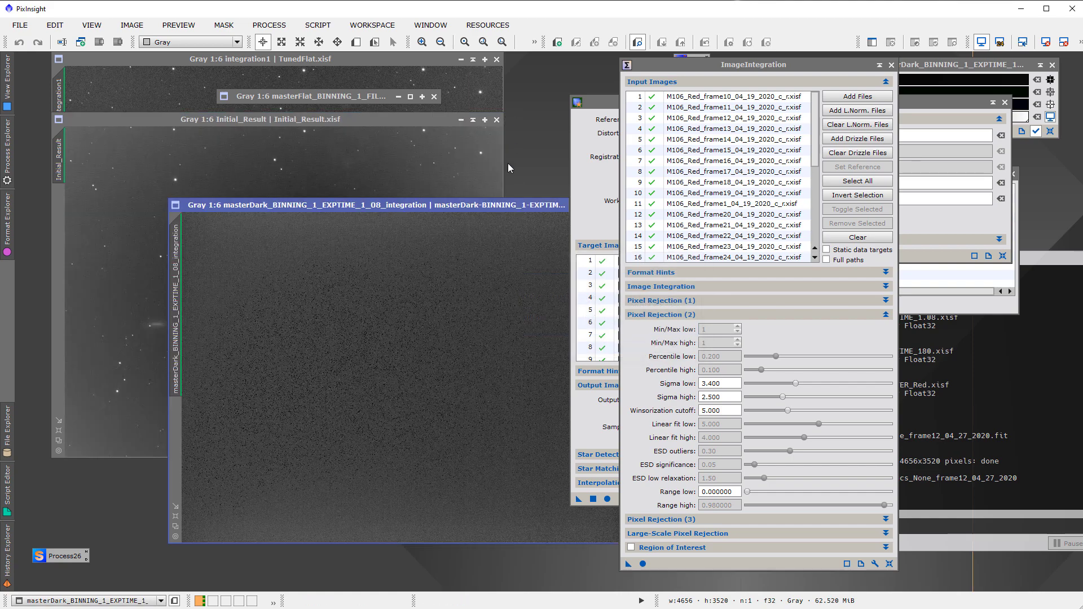
pyautogui.moveTo(506, 211); pyautogui.dragTo(343, 215)
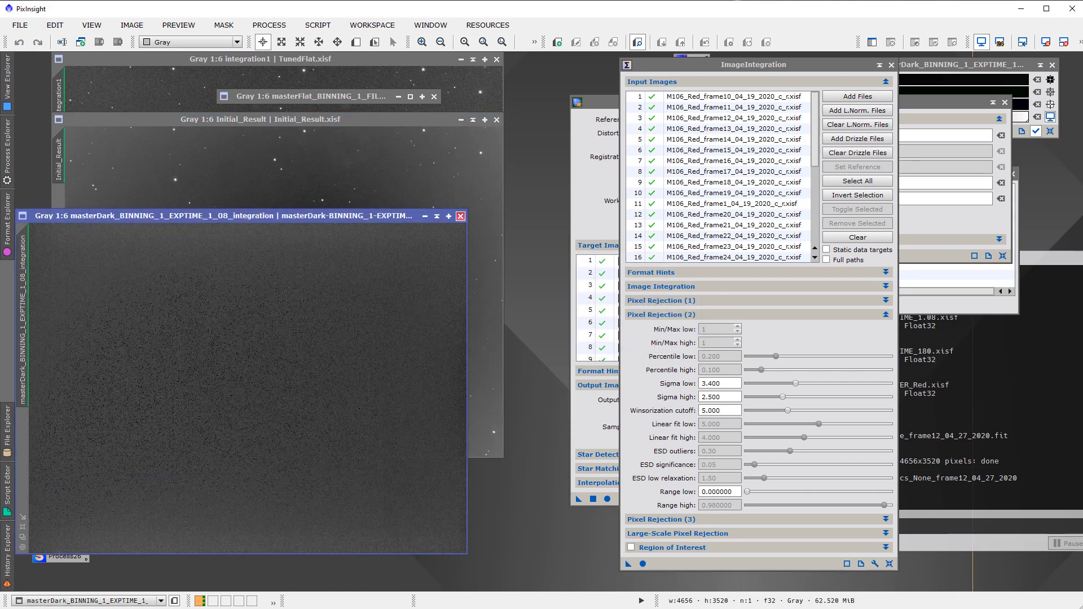
pyautogui.click(460, 216)
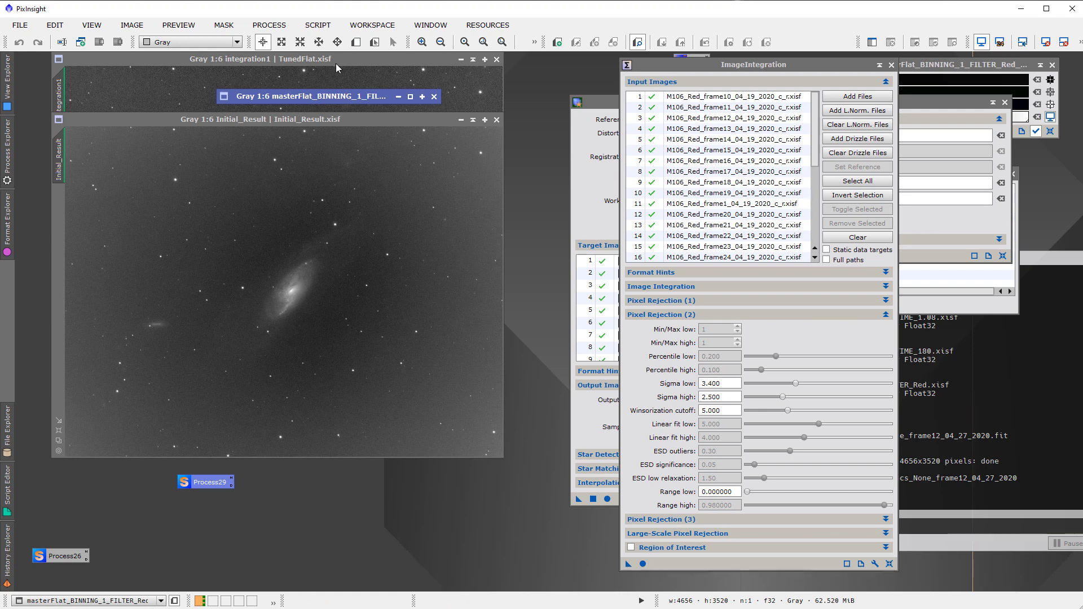
pyautogui.moveTo(336, 67); pyautogui.dragTo(317, 120)
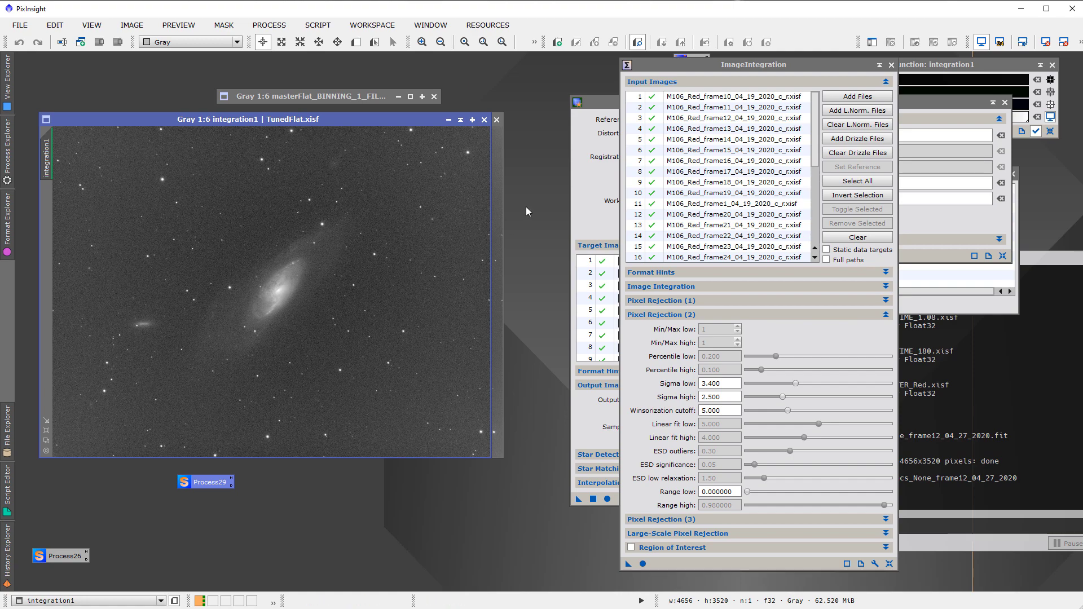
# - Execute the Process29 batch preprocessing instance in the global context and review its loaded light, flat and dark frames
pyautogui.rightClick(215, 482)
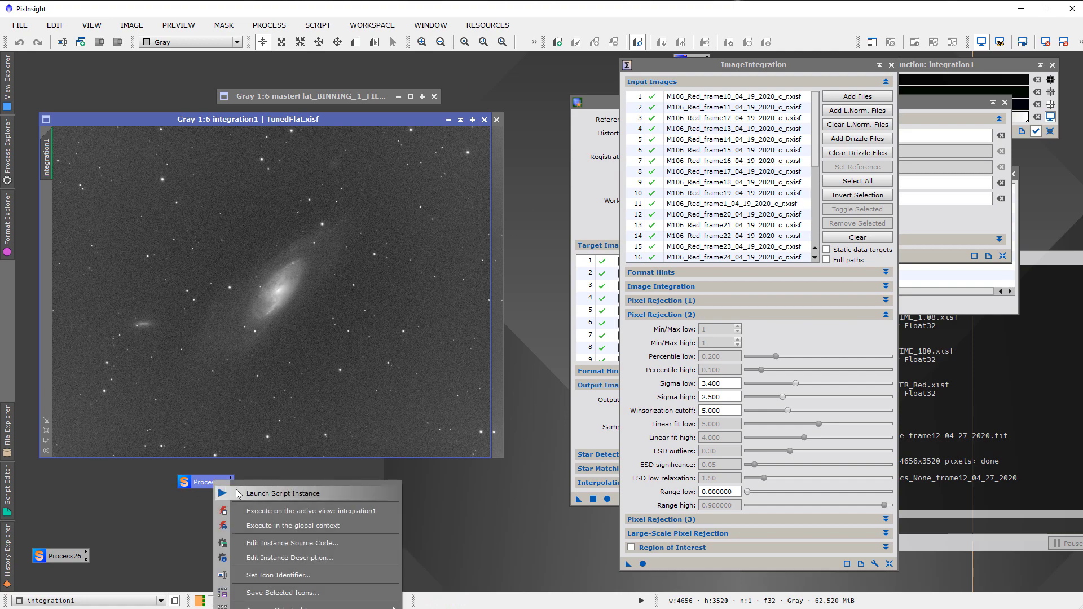
pyautogui.click(314, 526)
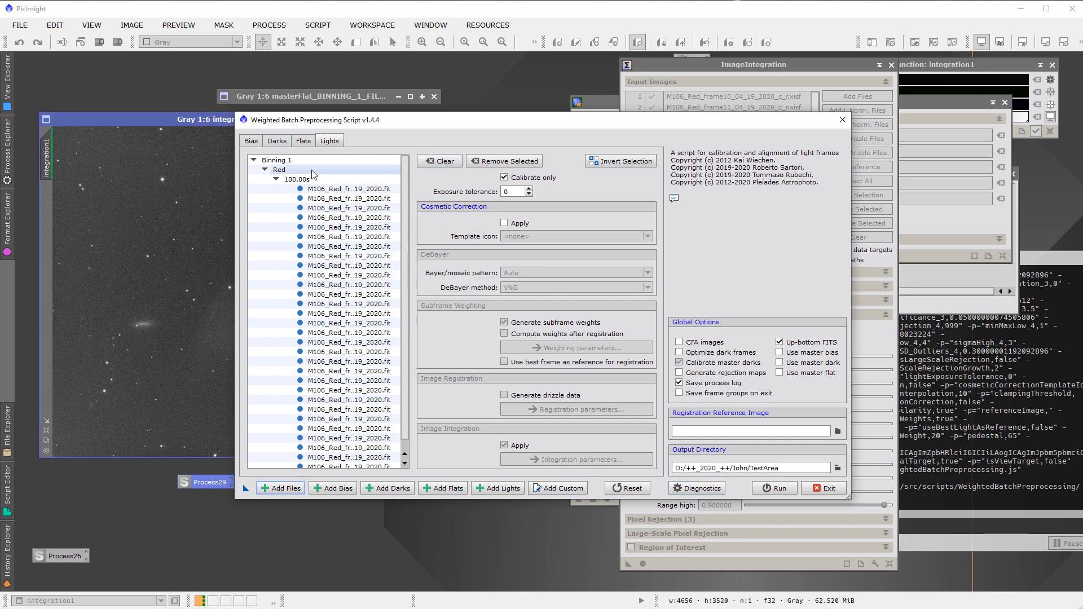
pyautogui.click(305, 142)
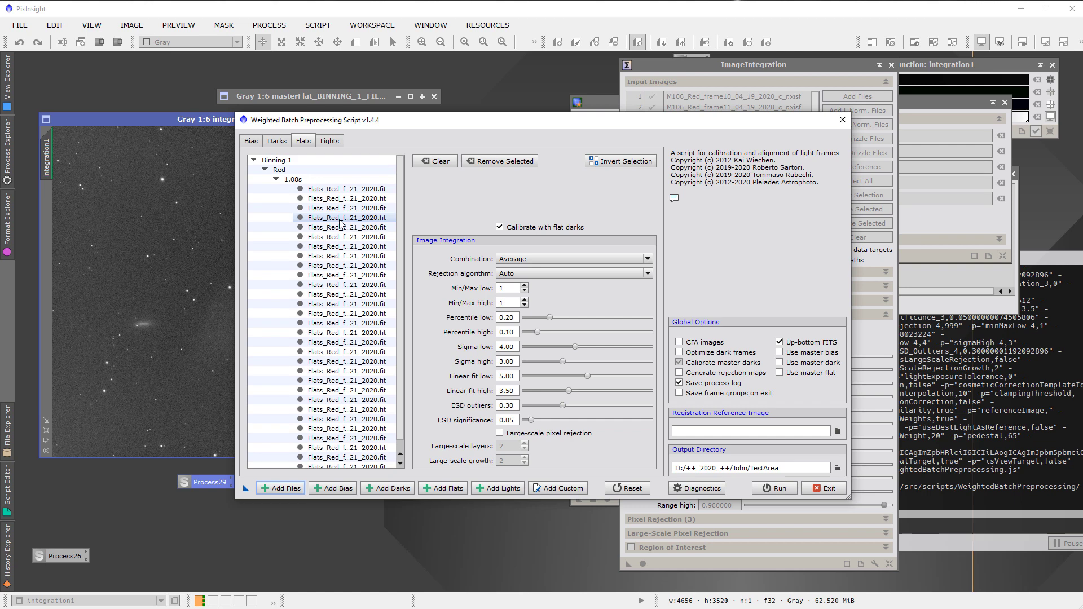
pyautogui.click(285, 142)
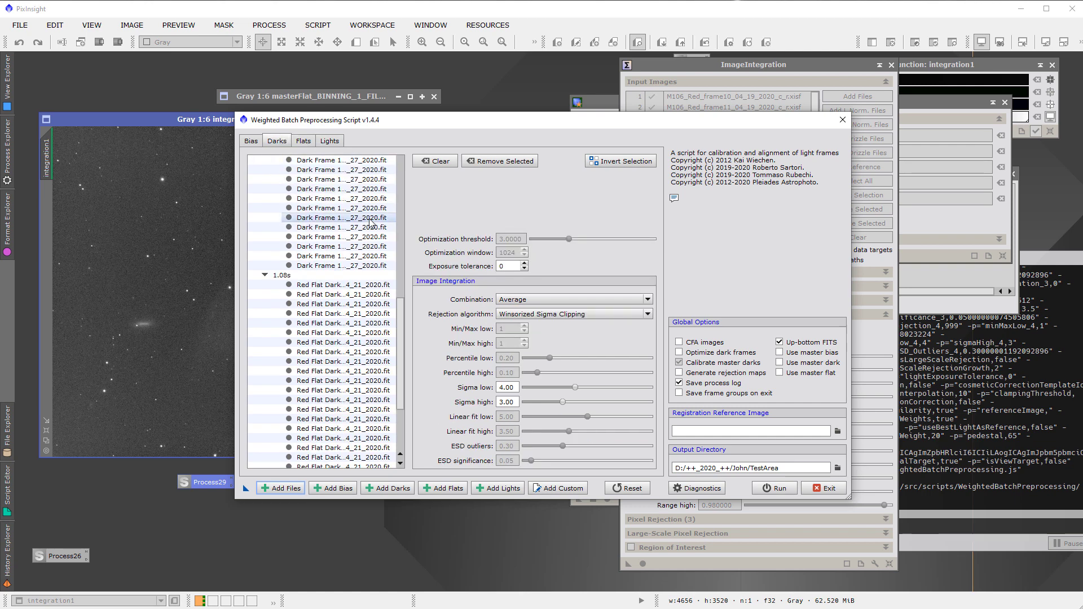
pyautogui.scroll(10, 384, 215)
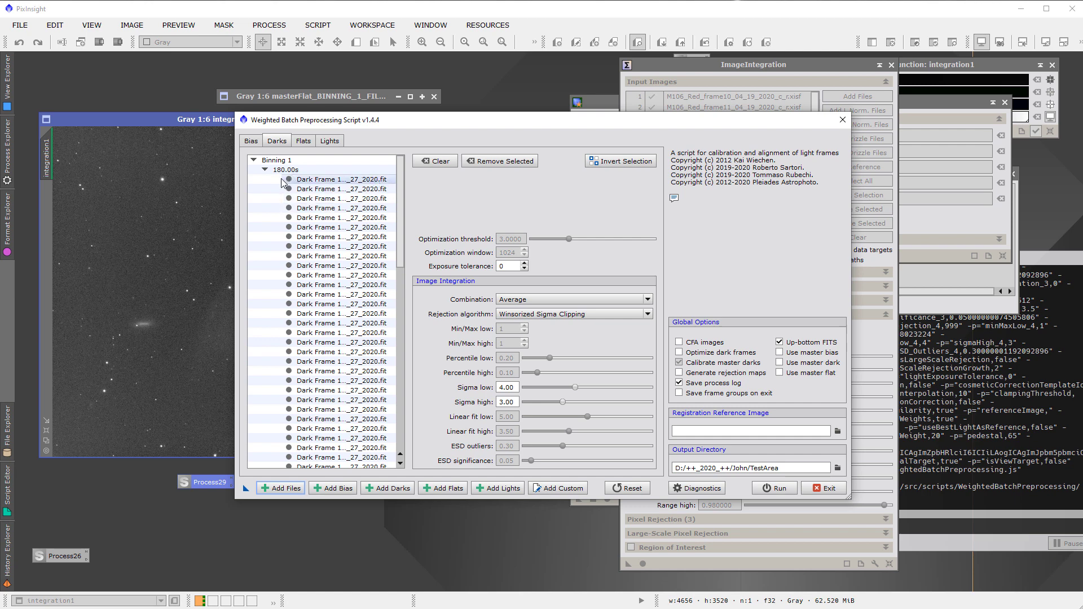
pyautogui.scroll(-10, 346, 198)
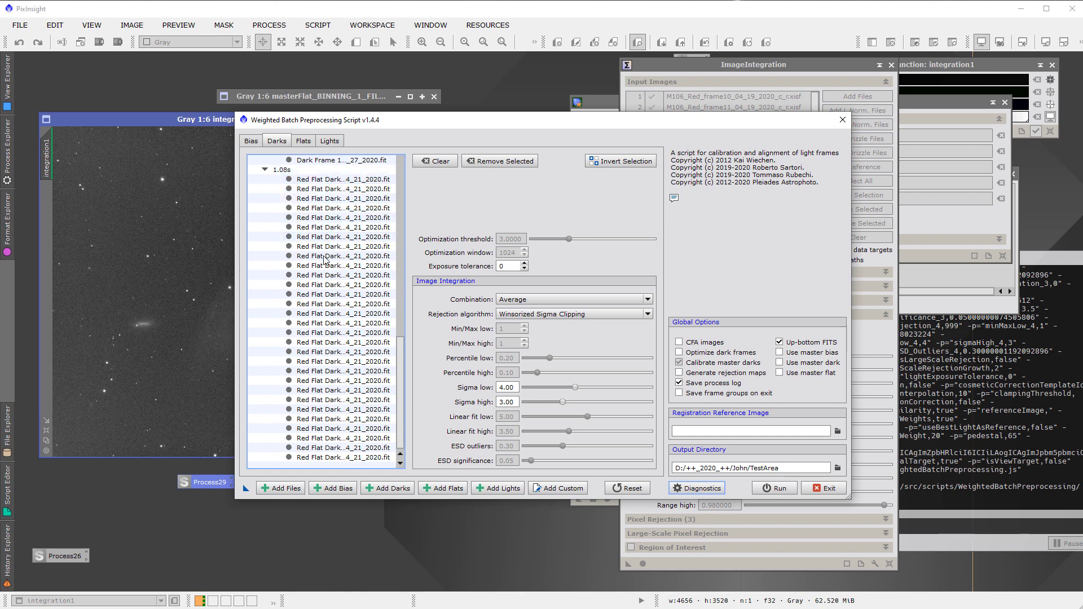
pyautogui.click(303, 141)
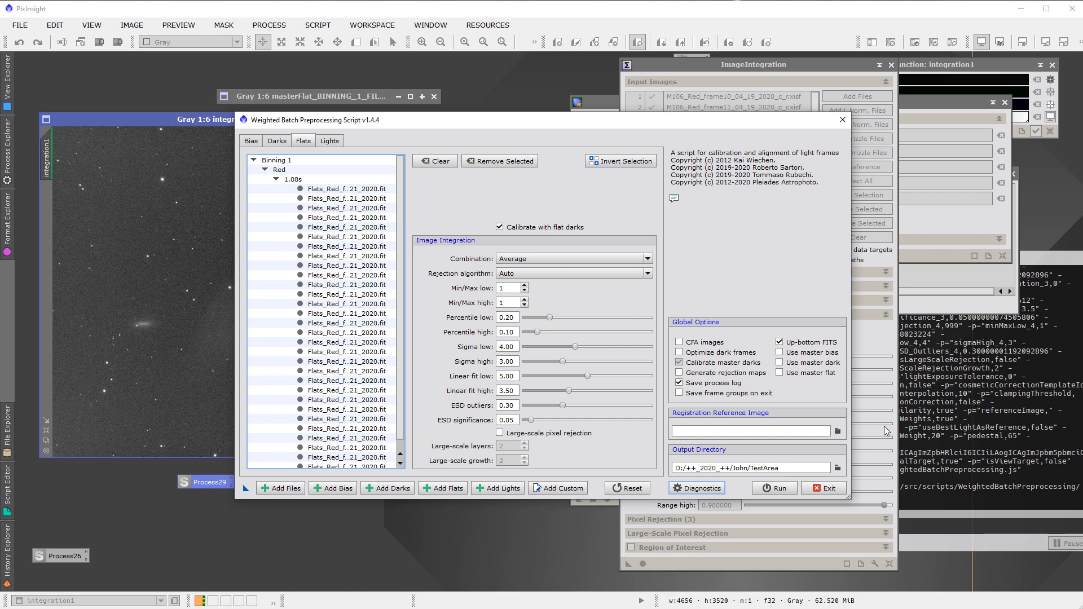
# - Check the batch preprocessing setup with its diagnostics, and run the calibration
pyautogui.click(713, 492)
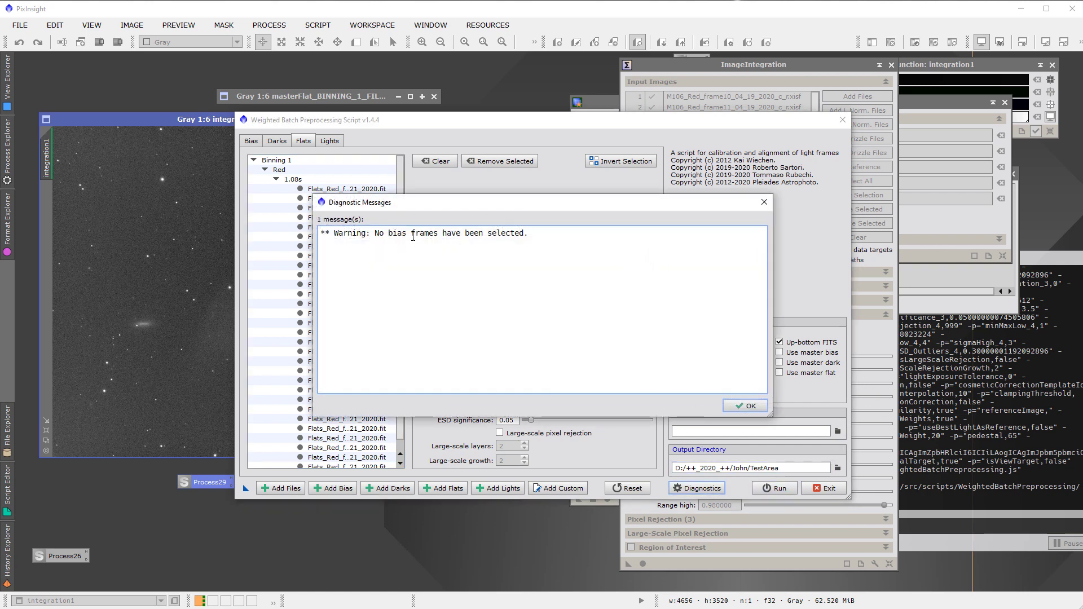
pyautogui.moveTo(507, 205); pyautogui.dragTo(490, 222)
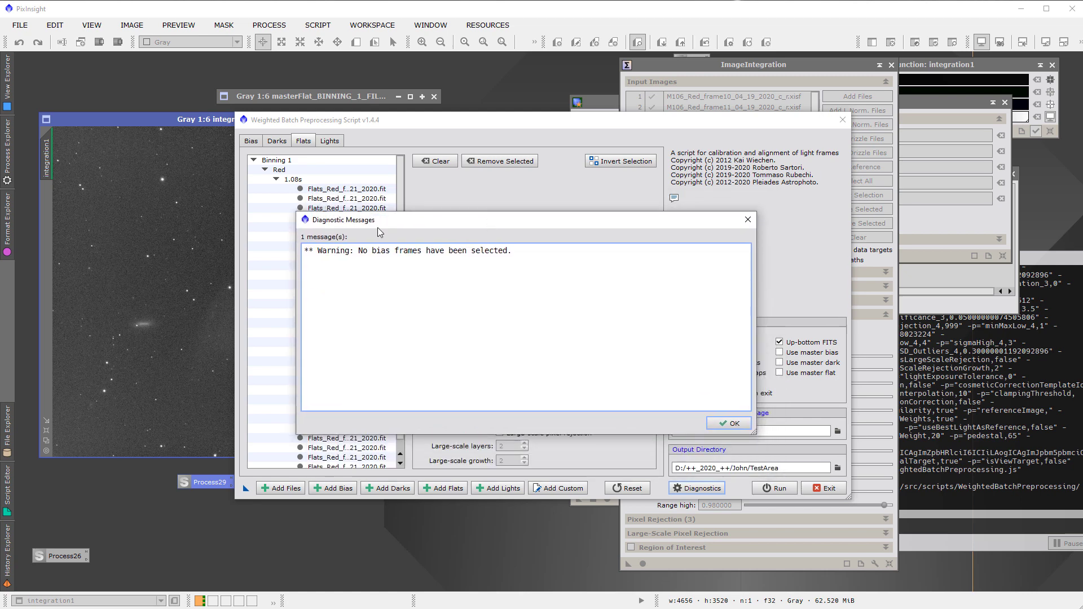
pyautogui.click(729, 424)
pyautogui.click(784, 489)
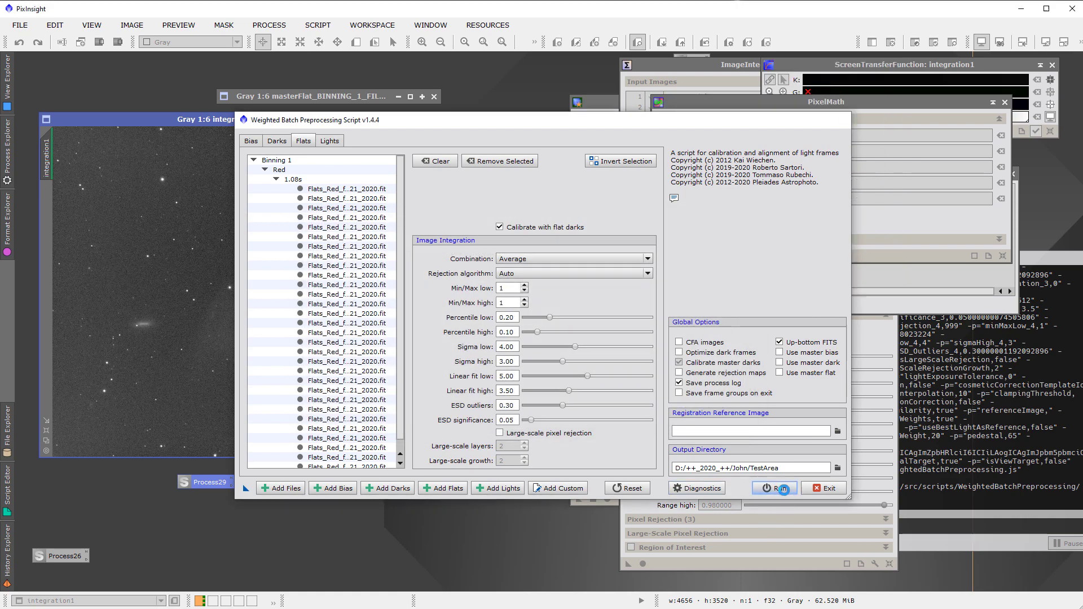
pyautogui.click(695, 406)
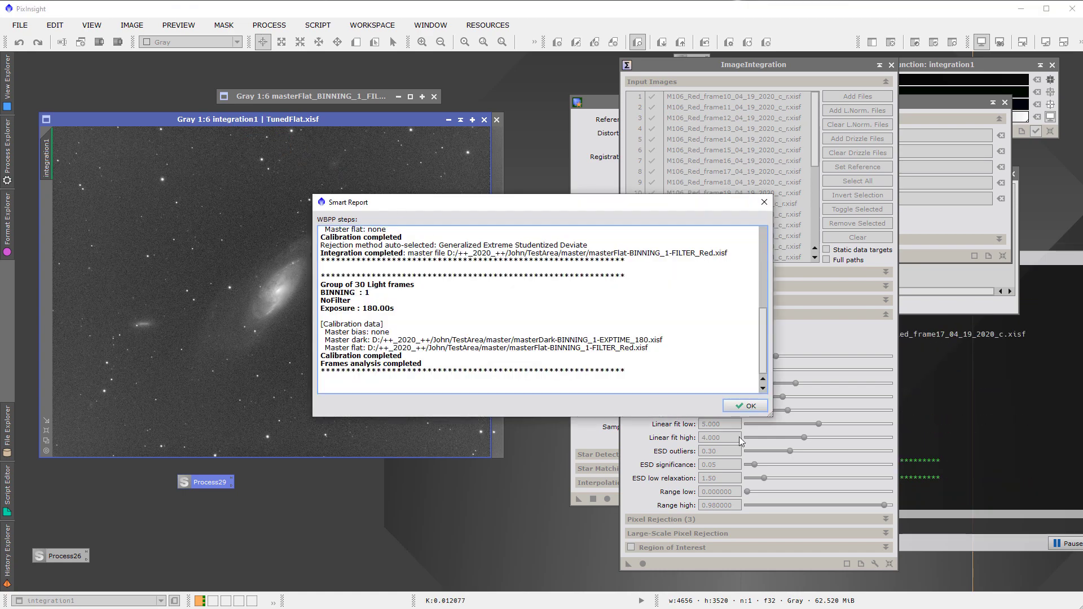
# - Dismiss the Smart Report and exit the Weighted Batch Preprocessing script
pyautogui.click(745, 406)
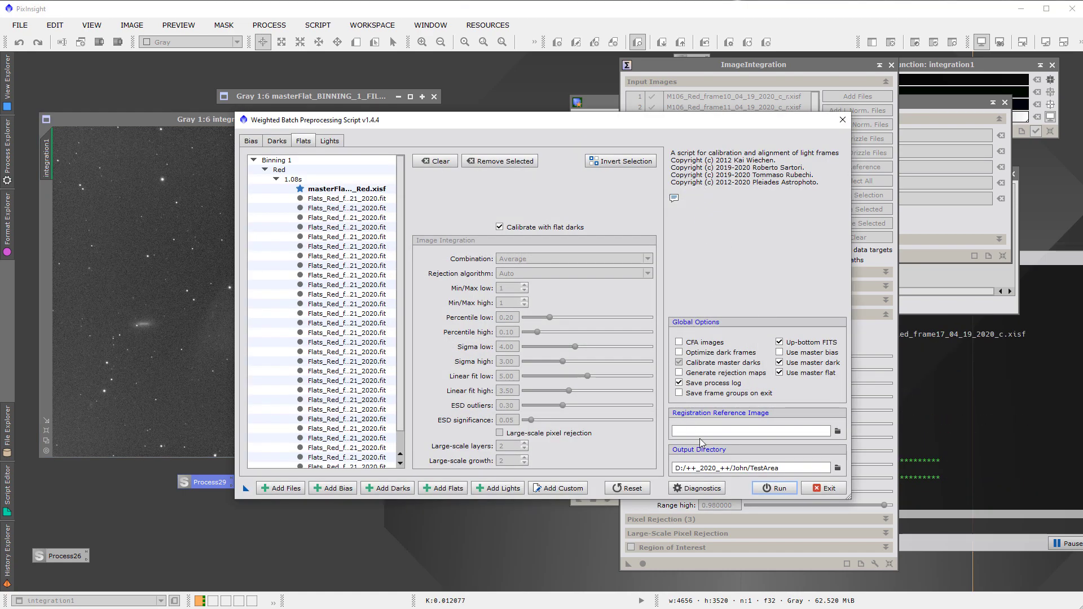
pyautogui.click(825, 488)
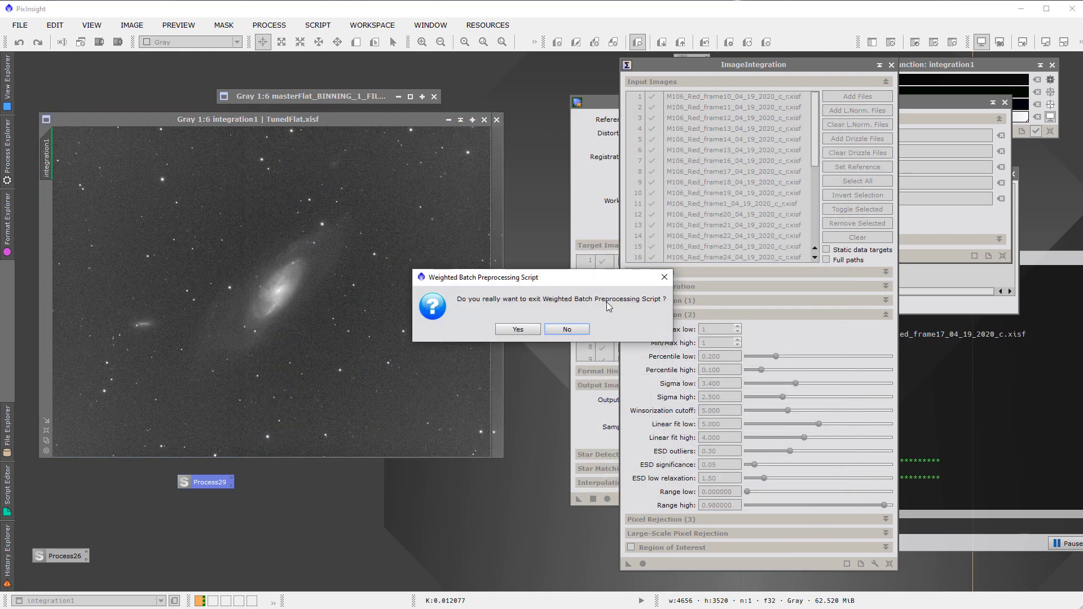
pyautogui.click(518, 330)
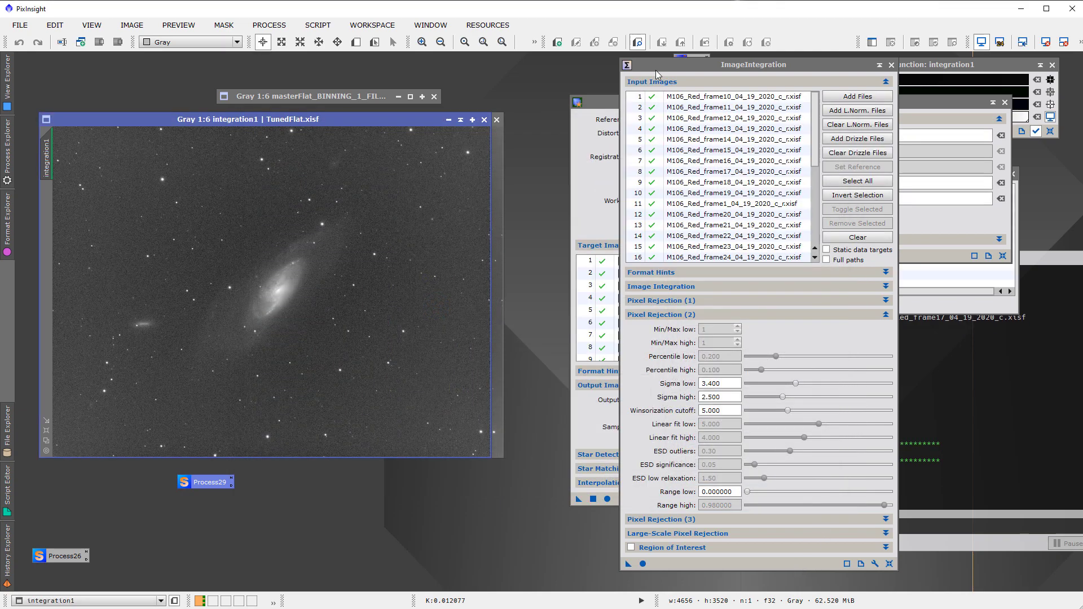
# - Delete all old registered frames from the TestArea/calibrated/light/registered folder through StarAlignment's target selection, and run StarAlignment on the calibrated M106 frames
pyautogui.moveTo(677, 67); pyautogui.dragTo(709, 87)
pyautogui.moveTo(633, 108); pyautogui.dragTo(490, 108)
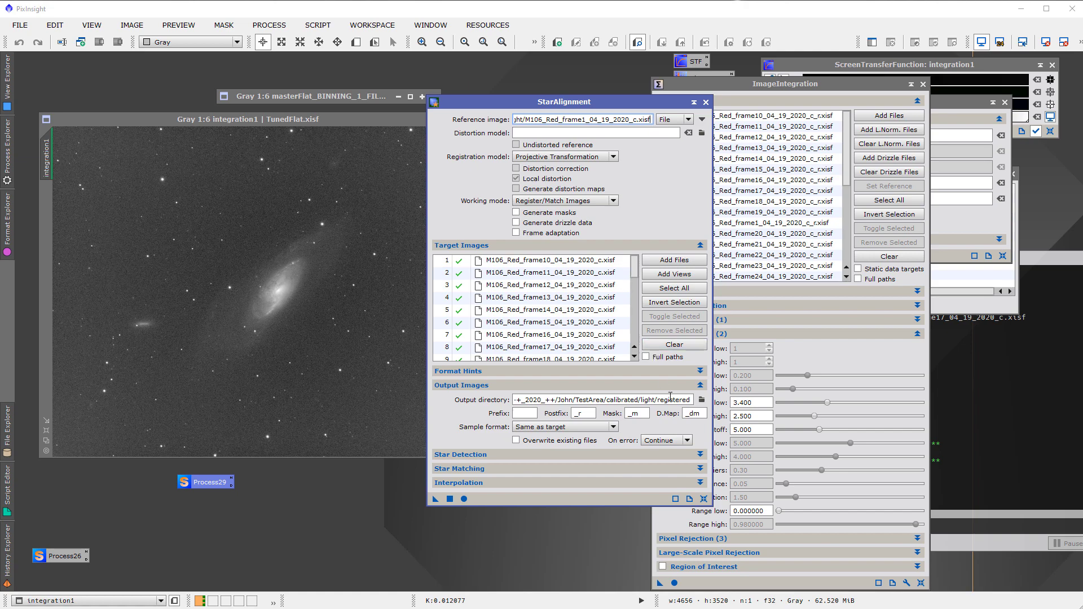
pyautogui.moveTo(672, 401)
pyautogui.click(683, 264)
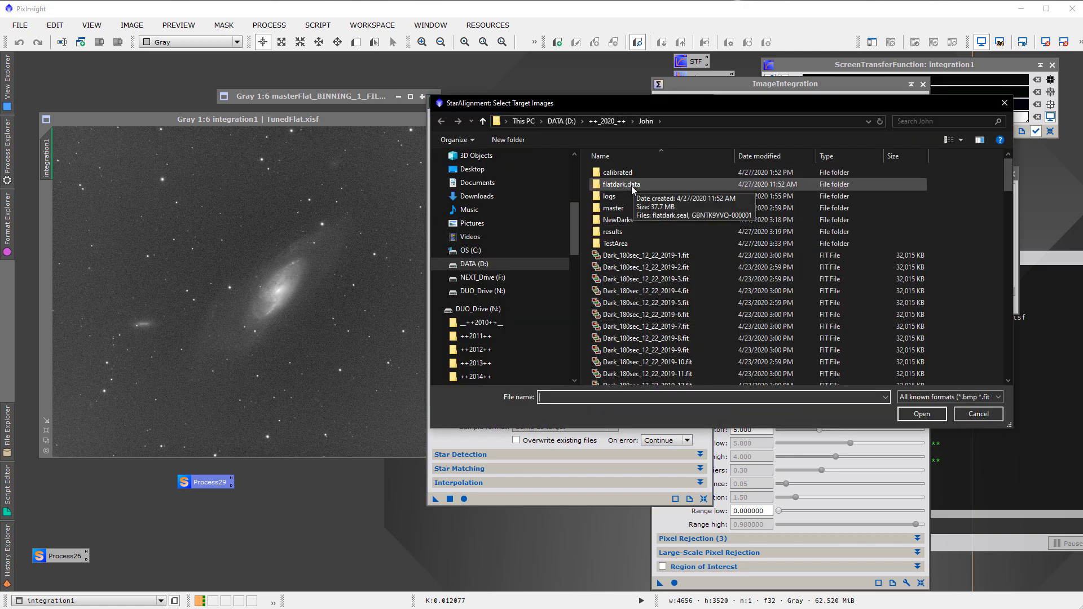
pyautogui.doubleClick(623, 247)
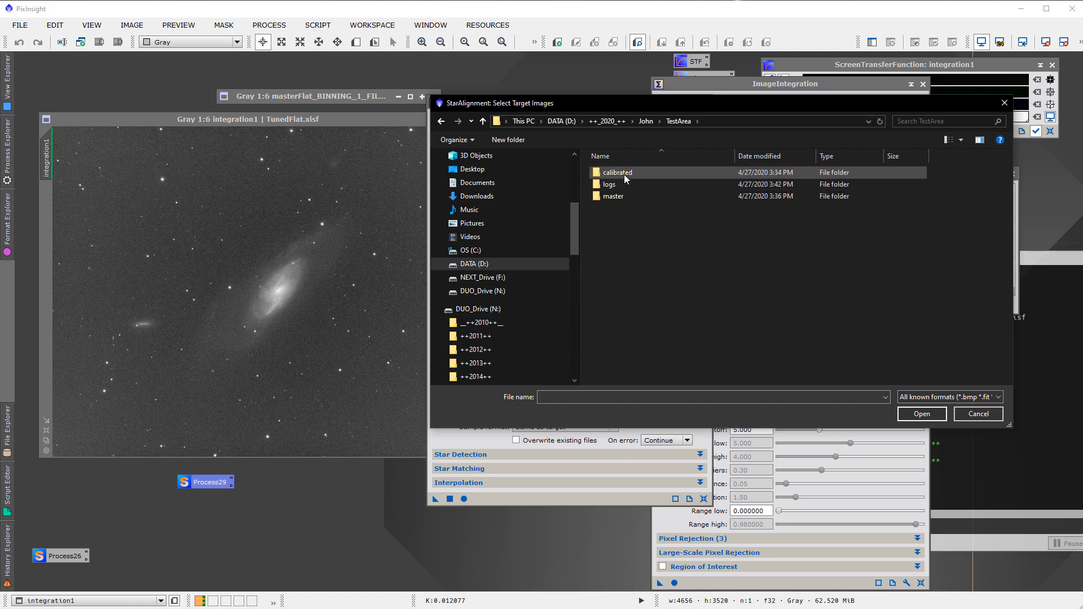
pyautogui.doubleClick(624, 175)
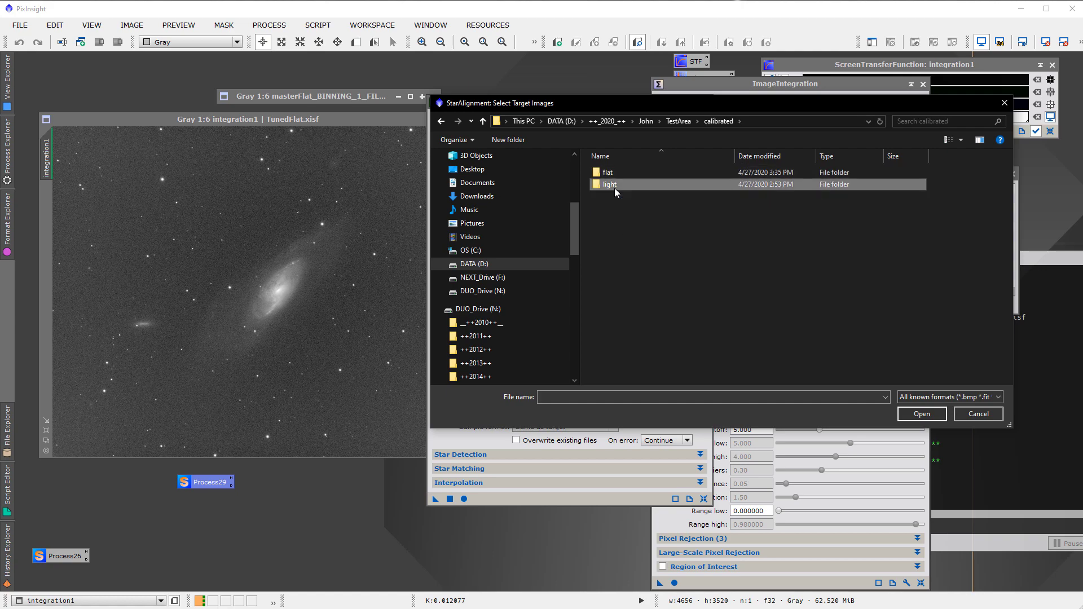
pyautogui.doubleClick(629, 176)
pyautogui.doubleClick(627, 173)
pyautogui.click(669, 221)
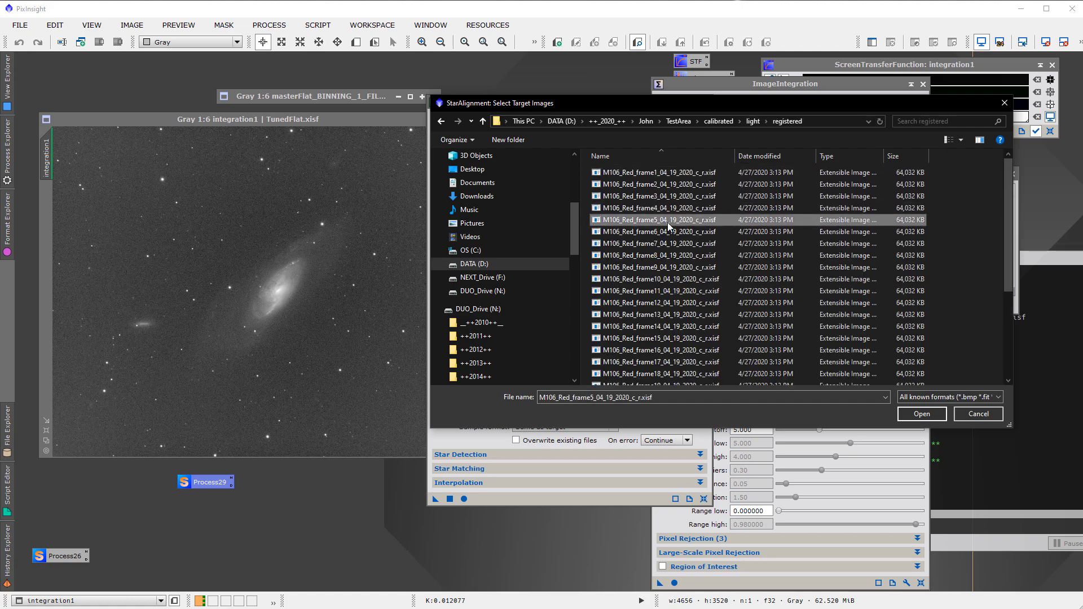
pyautogui.hotkey('ctrl', 'a')
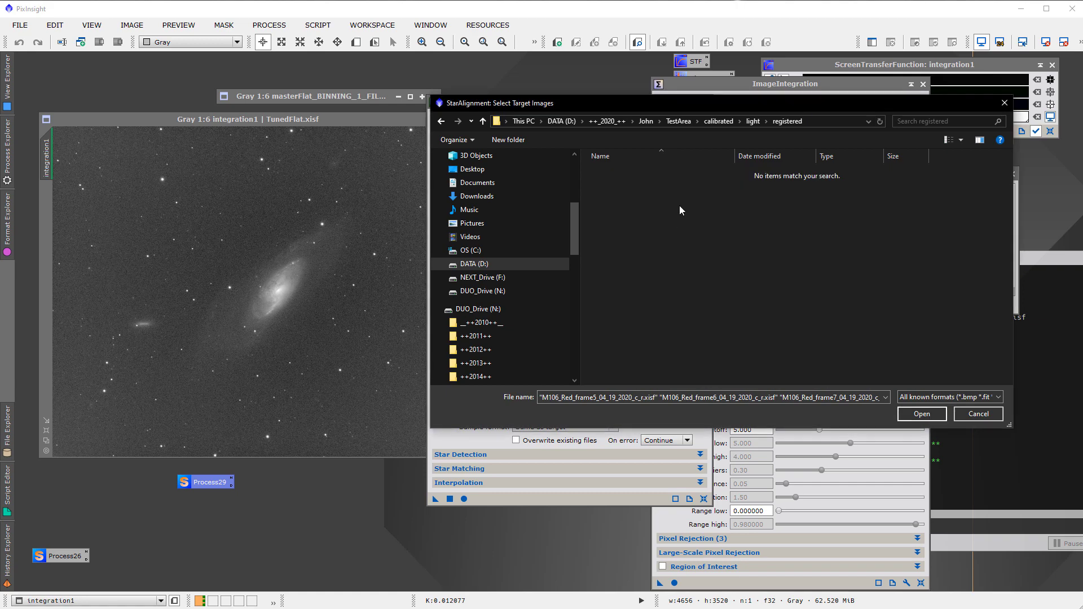
pyautogui.click(922, 414)
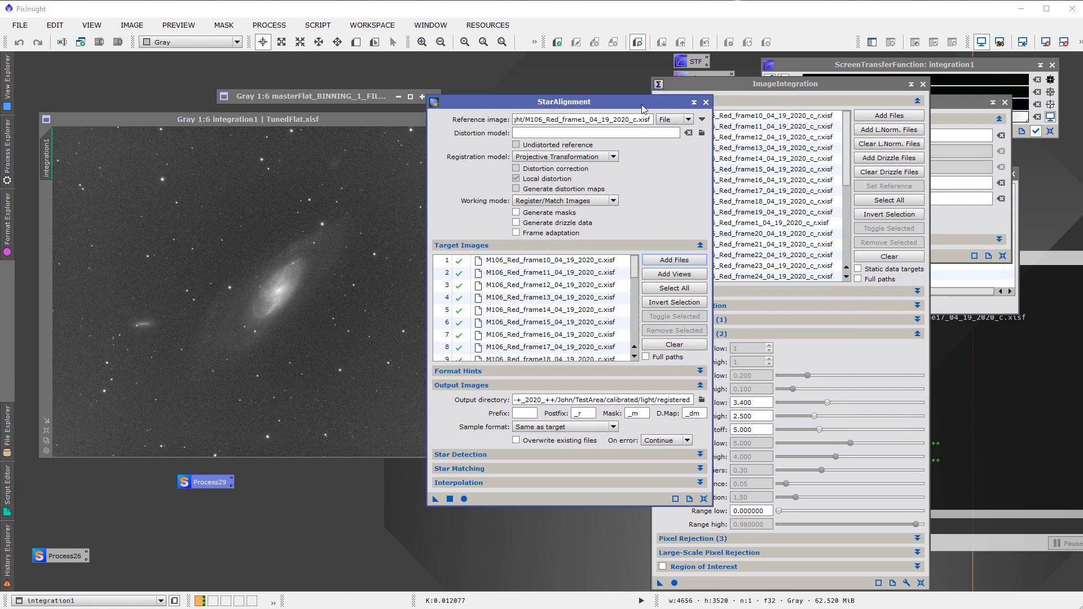
pyautogui.click(464, 499)
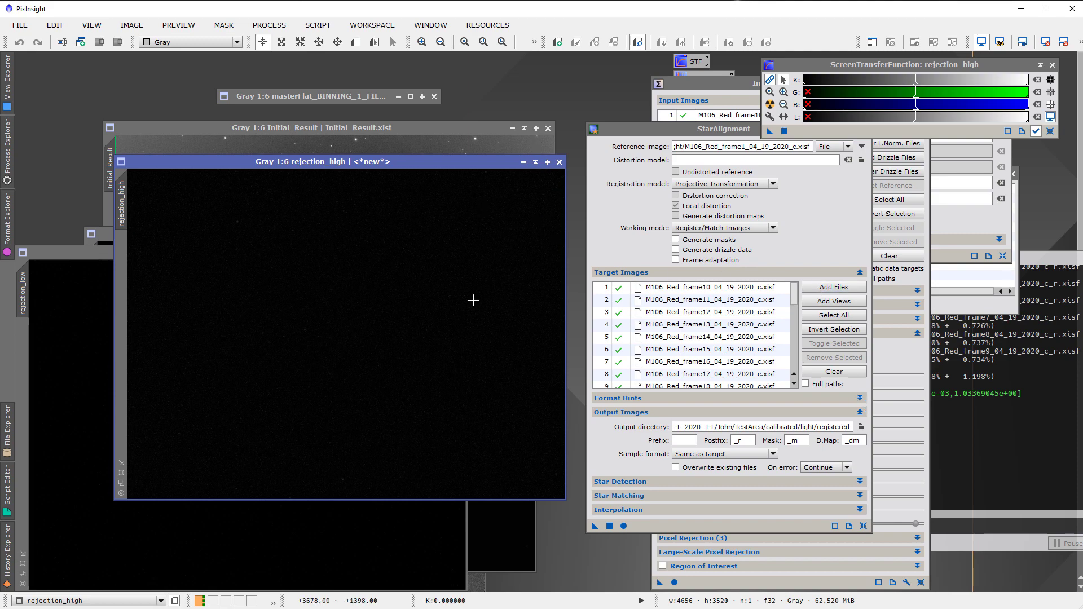
# - Auto-stretch the rejection_high map for a brief check, and close both the rejection_high and rejection_low images
pyautogui.hotkey('ctrl', 'a')
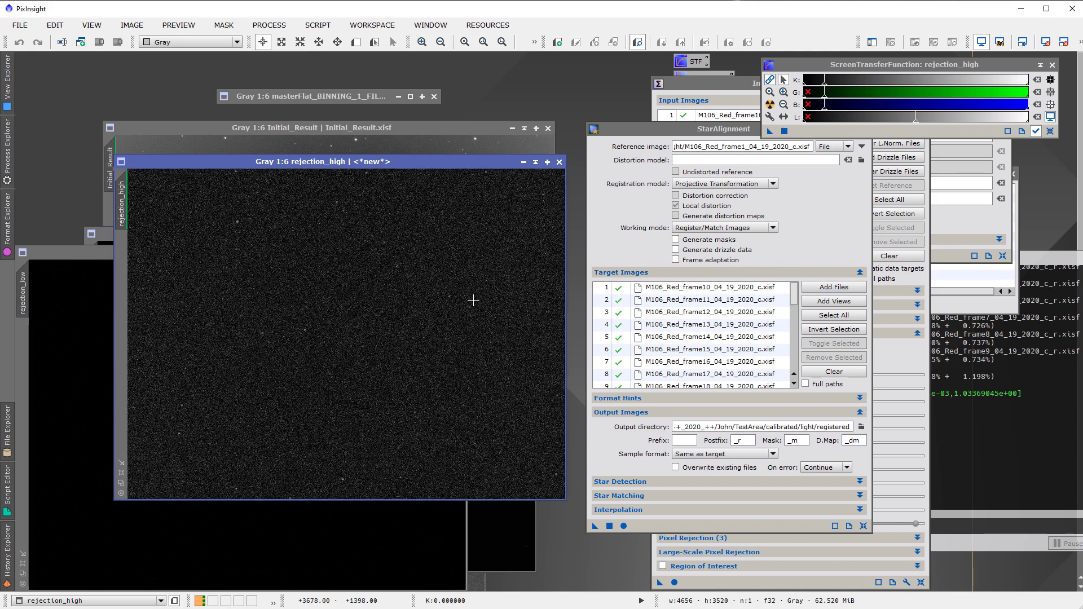
pyautogui.click(559, 162)
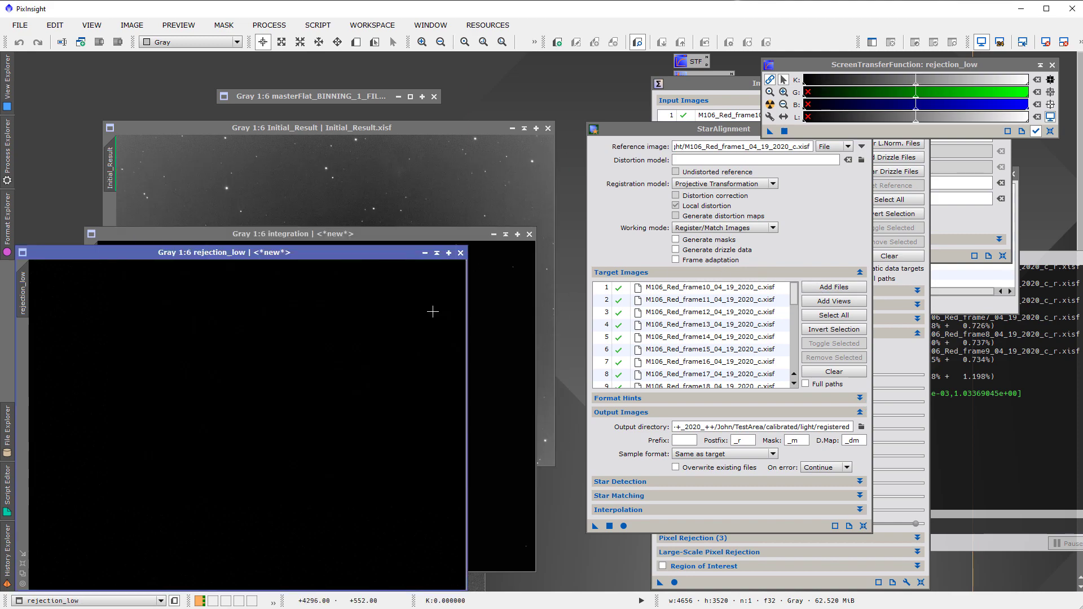
pyautogui.click(461, 254)
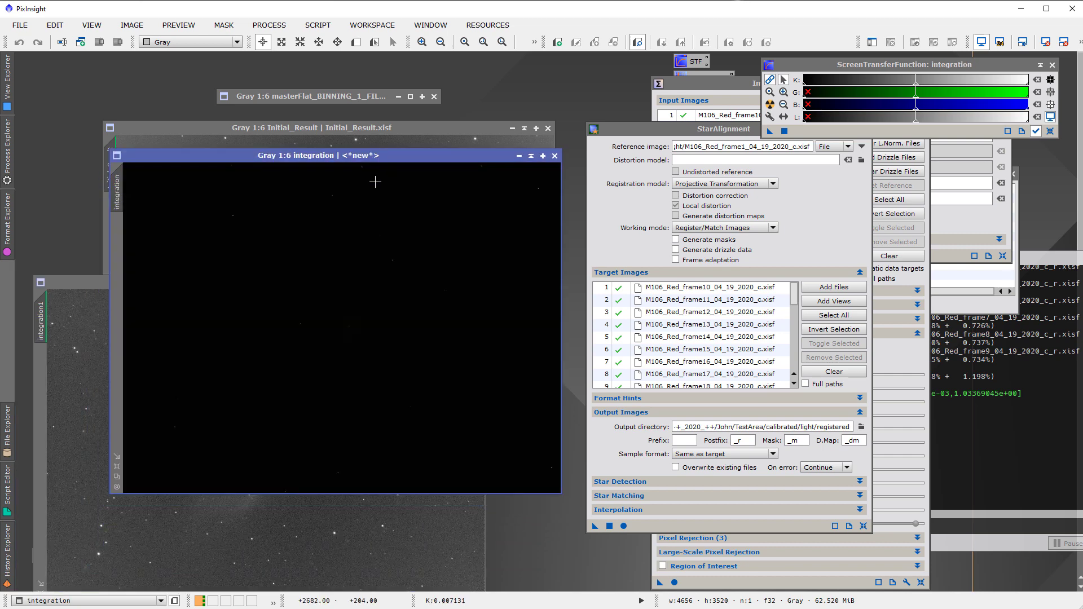
# - Auto-stretch the new integration image and rename its identifier to ProperCorrection
pyautogui.hotkey('ctrl', 'a')
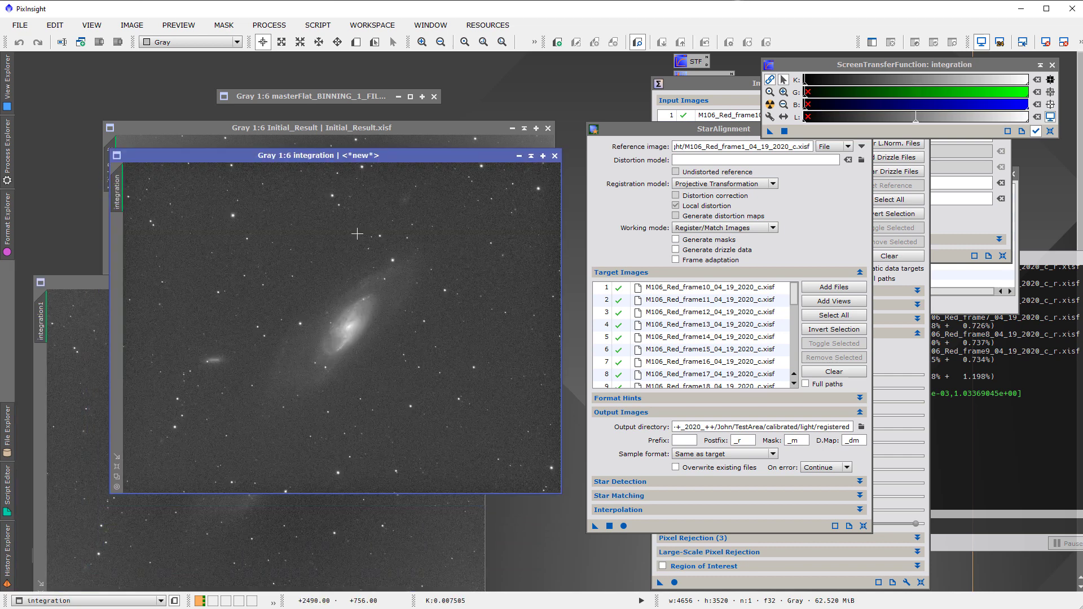
pyautogui.doubleClick(123, 194)
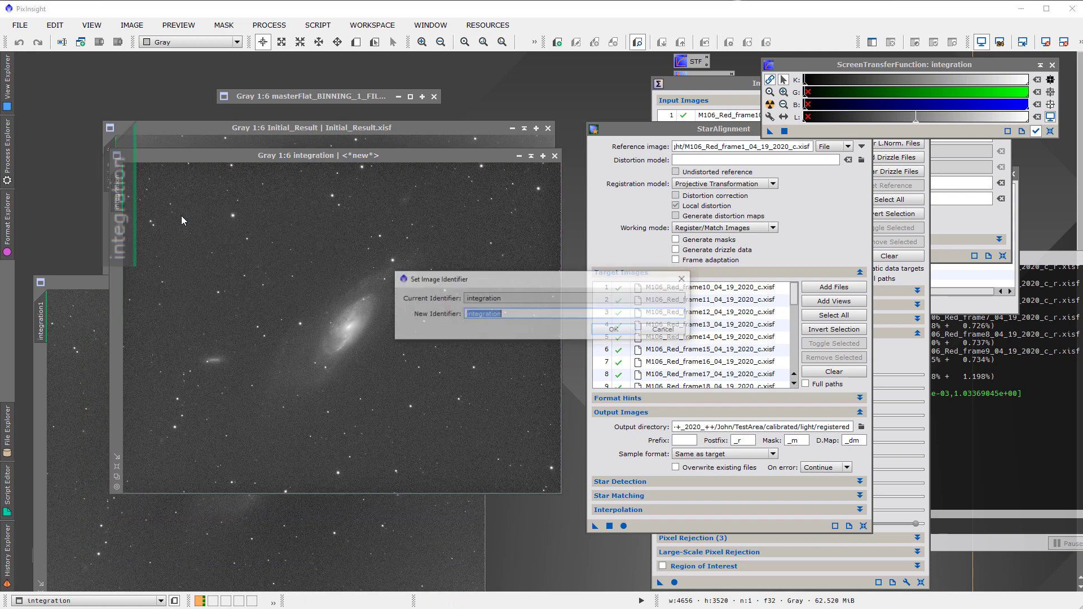
pyautogui.write('Proper')
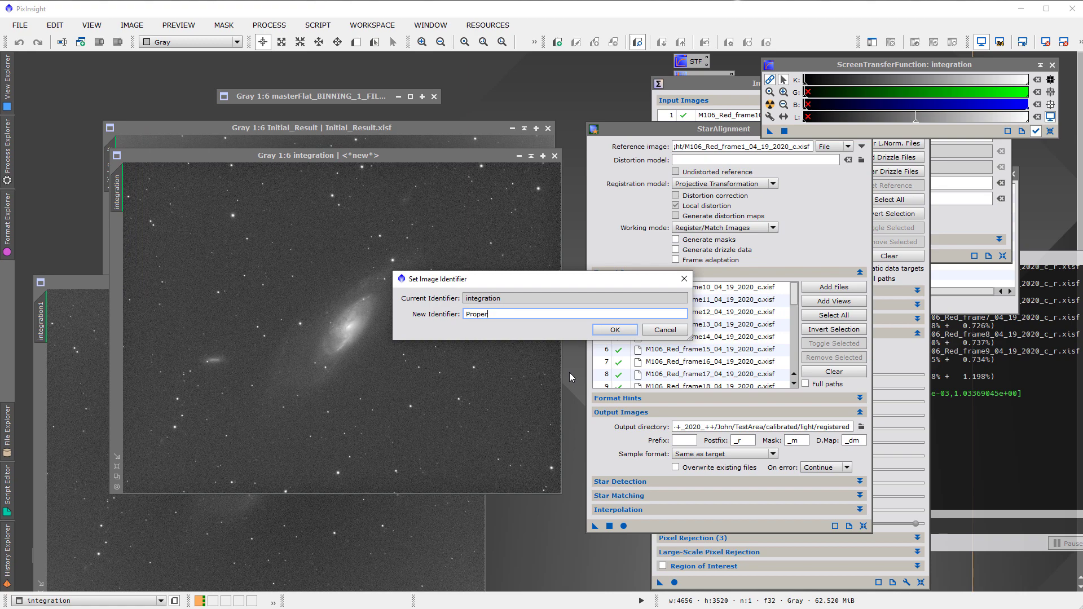
pyautogui.write('Correction')
pyautogui.click(616, 330)
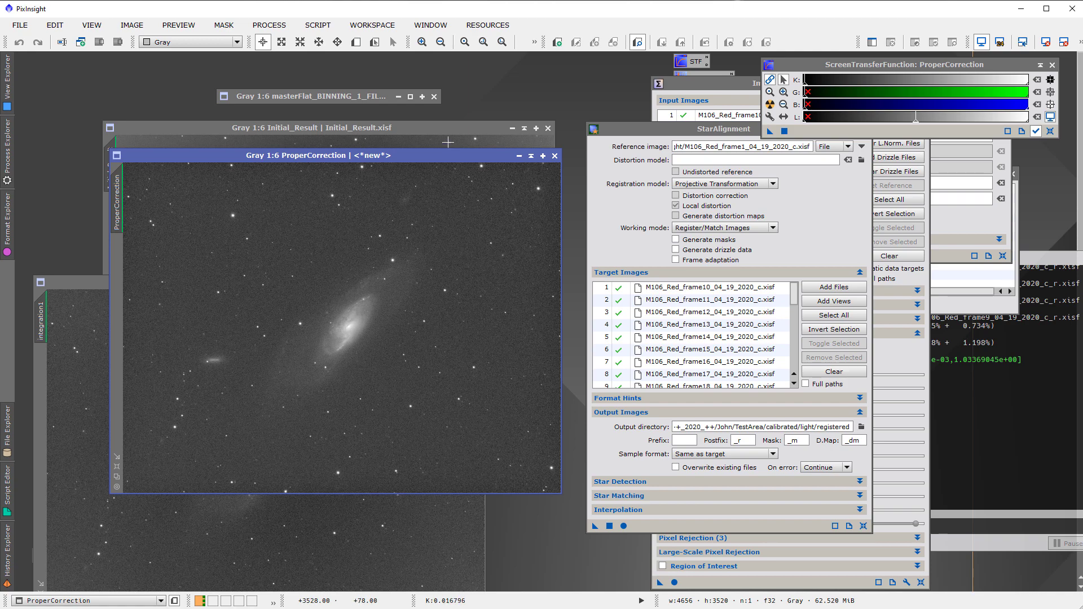
# - Place Initial_Result exactly over ProperCorrection and alternate between the two images to compare their backgrounds
pyautogui.moveTo(436, 133); pyautogui.dragTo(442, 162)
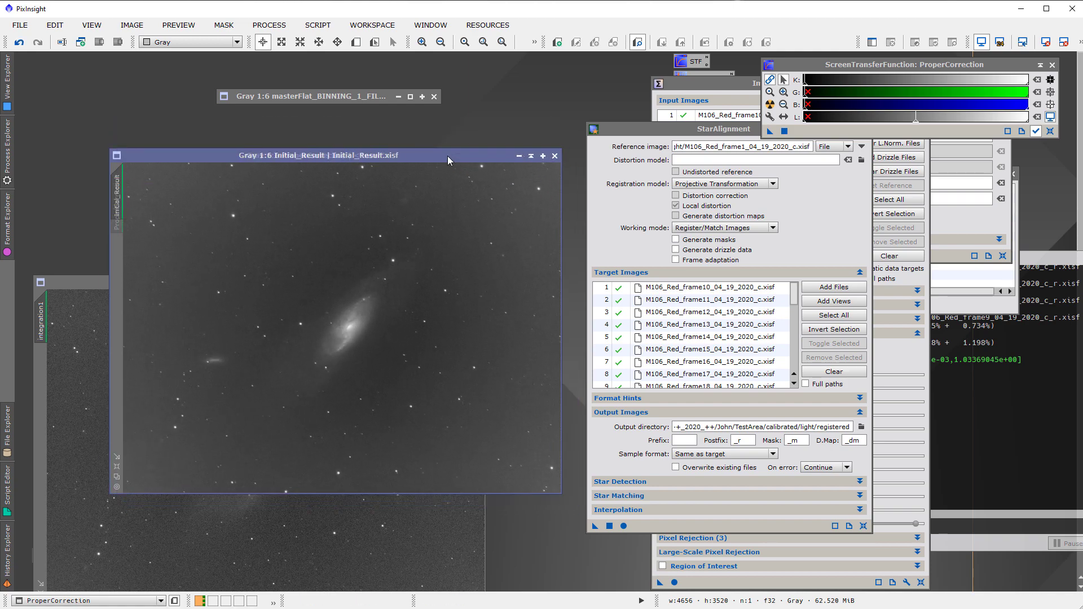
pyautogui.hotkey('ctrl', 'Tab')
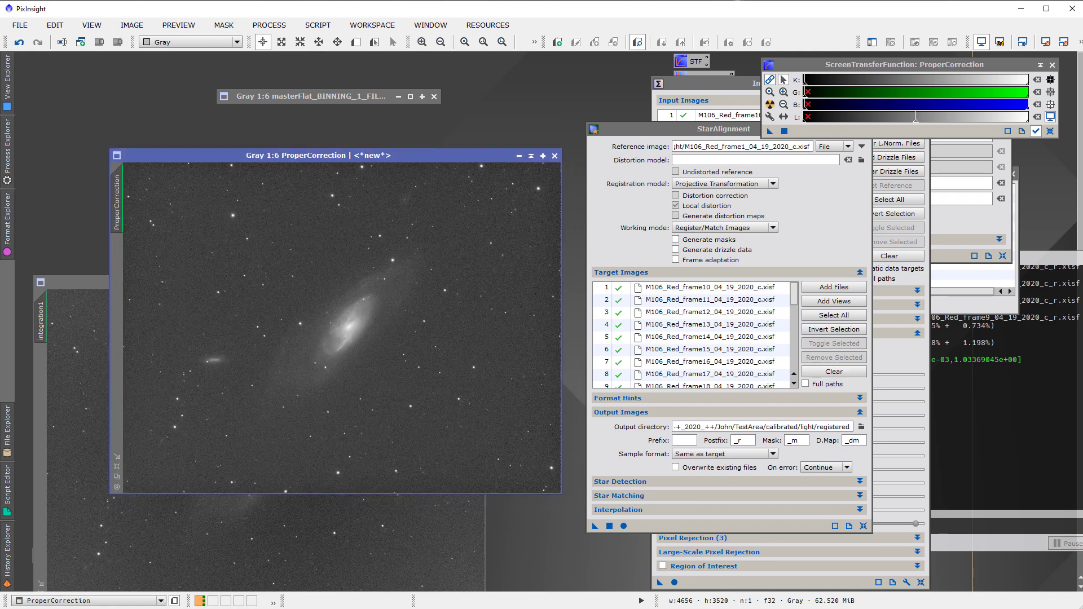
pyautogui.hotkey('ctrl', 'Tab')
pyautogui.hotkey('ctrl', 'Tab')
# - Move Initial_Result out of the way and stack the TunedFlat image exactly over ProperCorrection
pyautogui.moveTo(266, 156); pyautogui.dragTo(234, 215)
pyautogui.moveTo(265, 155); pyautogui.dragTo(481, 72)
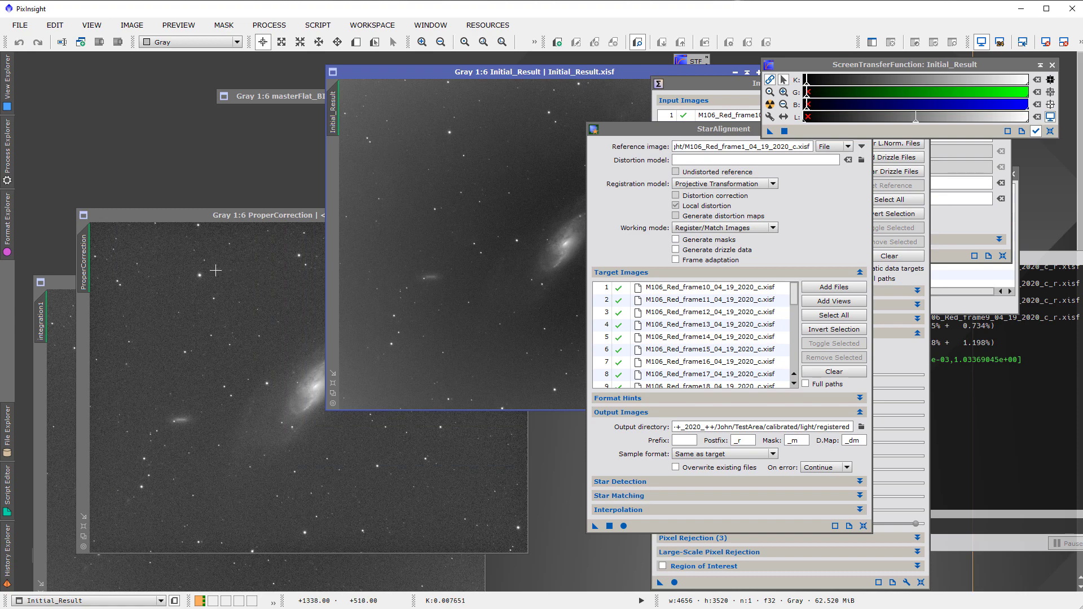
pyautogui.moveTo(367, 72); pyautogui.dragTo(514, 74)
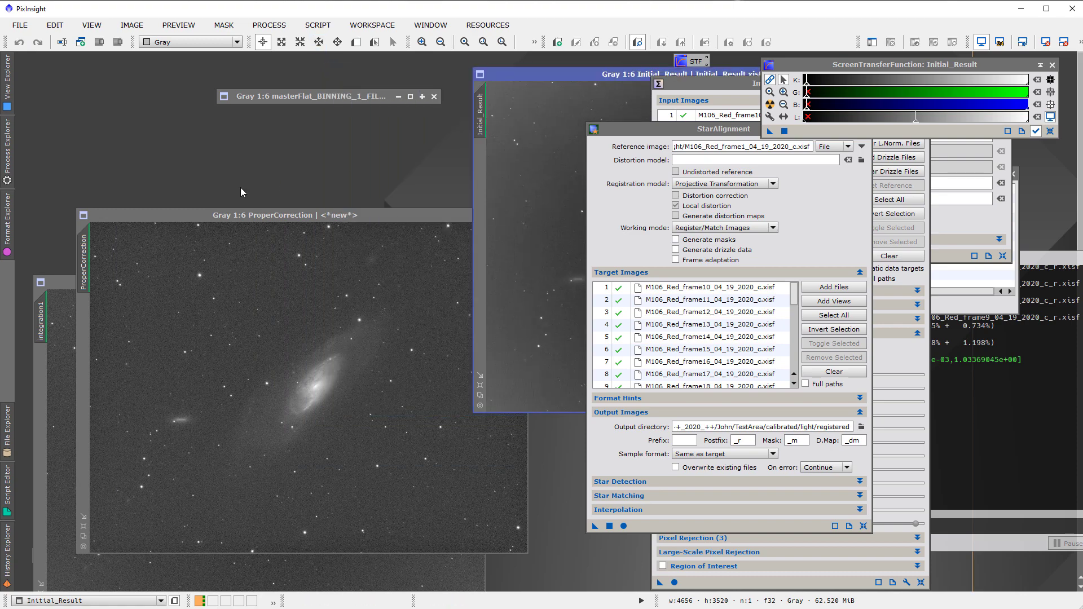
pyautogui.moveTo(267, 223); pyautogui.dragTo(288, 133)
pyautogui.moveTo(74, 279); pyautogui.dragTo(142, 119)
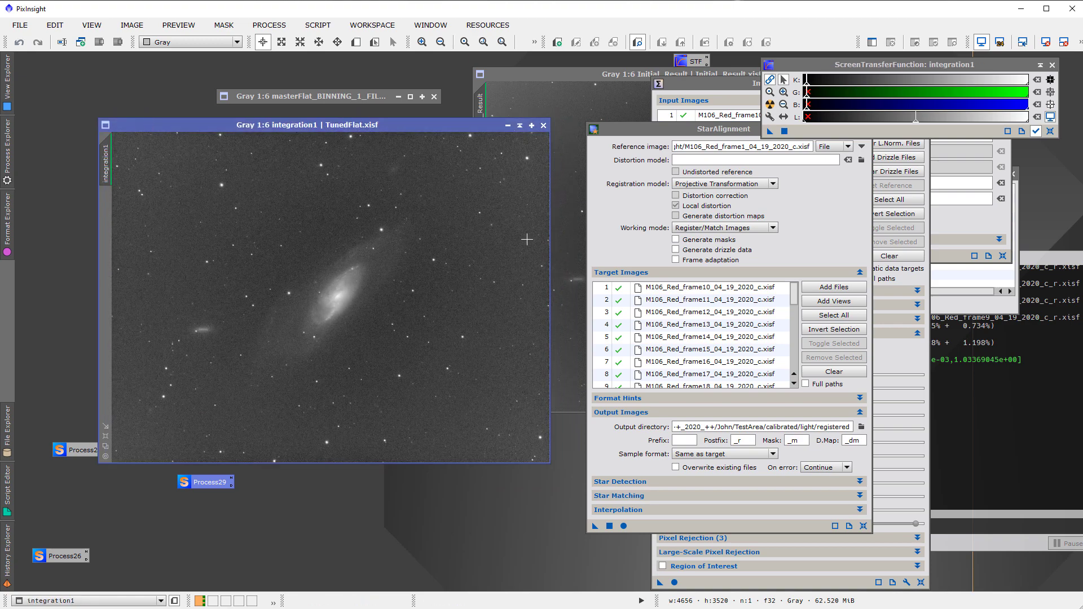
# - Alternate repeatedly between the stacked TunedFlat and ProperCorrection images to compare the two calibration results
pyautogui.hotkey('ctrl', 'Tab')
pyautogui.hotkey('ctrl', 'Tab')
pyautogui.hotkey('ctrl', 'Tab')
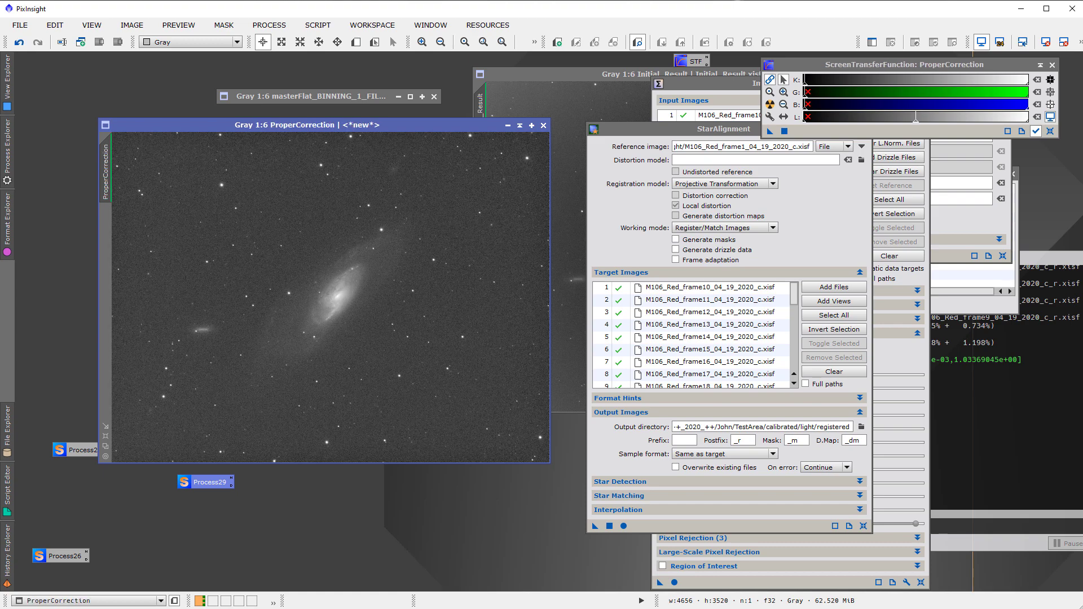
pyautogui.hotkey('ctrl', 'Tab')
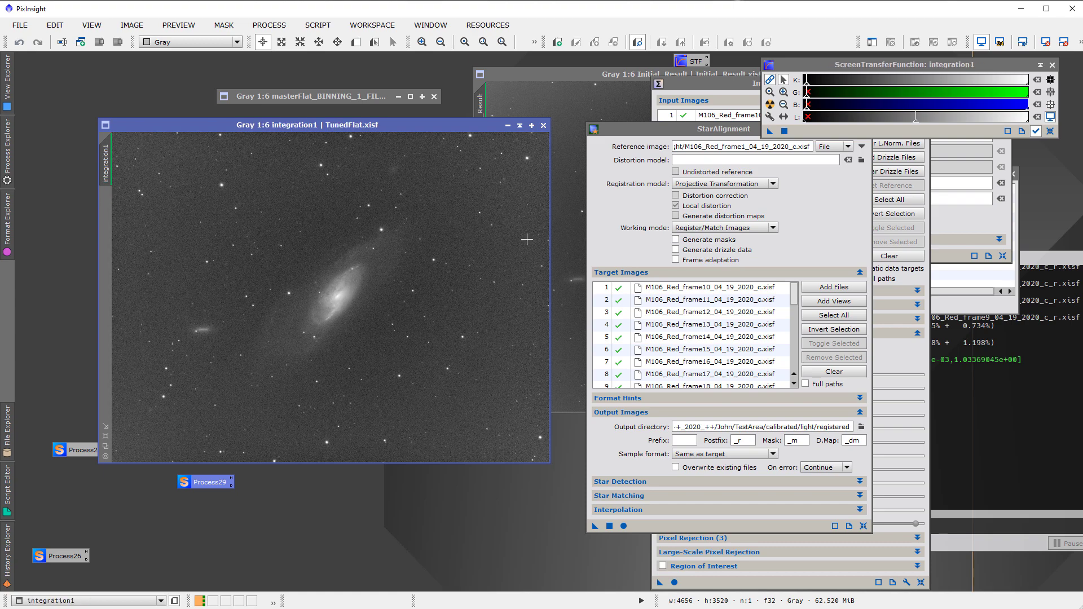
pyautogui.hotkey('ctrl', 'Tab')
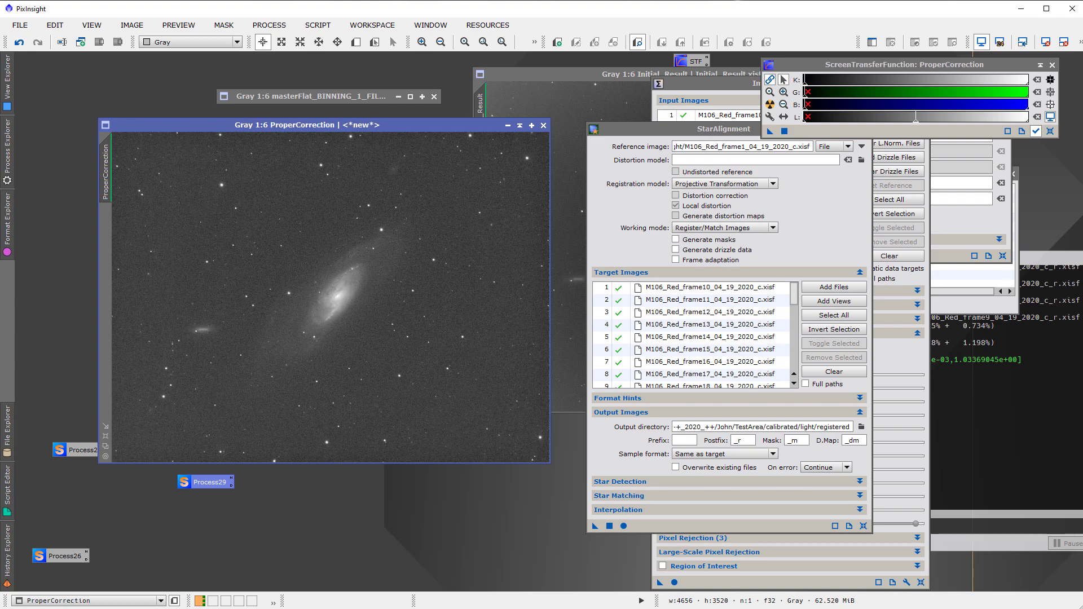
pyautogui.hotkey('ctrl', 'Tab')
pyautogui.hotkey('ctrl', 'Tab')
pyautogui.hotkey('ctrl', 'Tab')
pyautogui.hotkey('ctrl', 'Tab')
pyautogui.hotkey('ctrl', 'Tab')
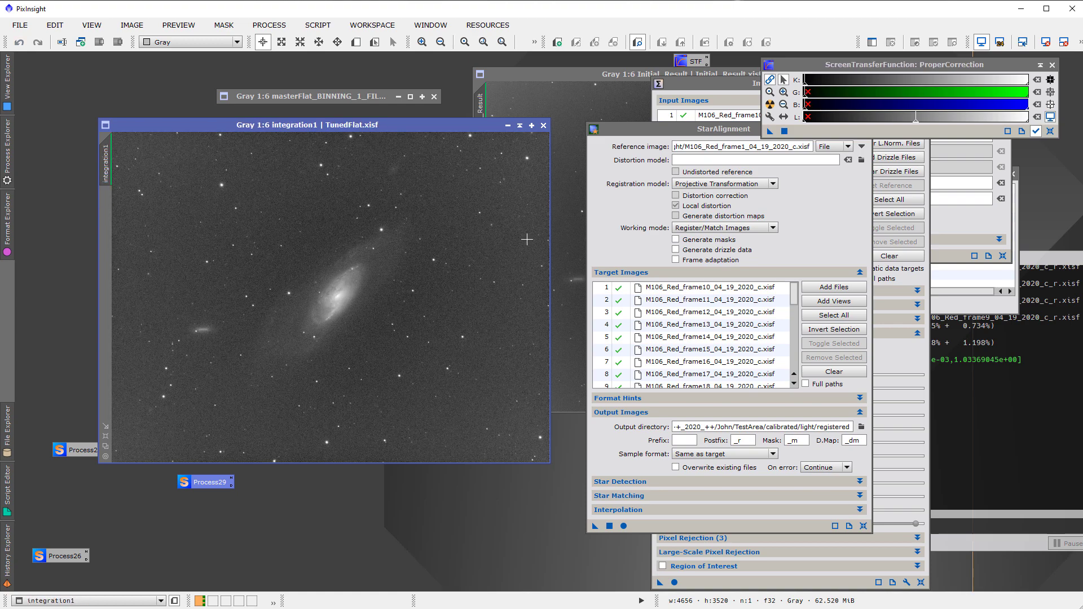
pyautogui.hotkey('ctrl', 'Tab')
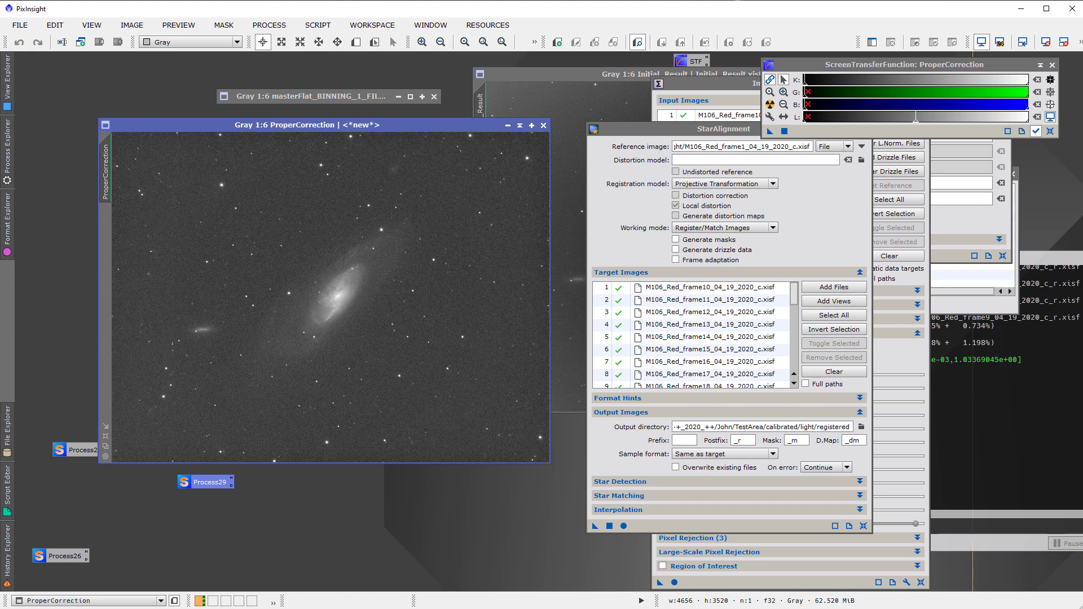